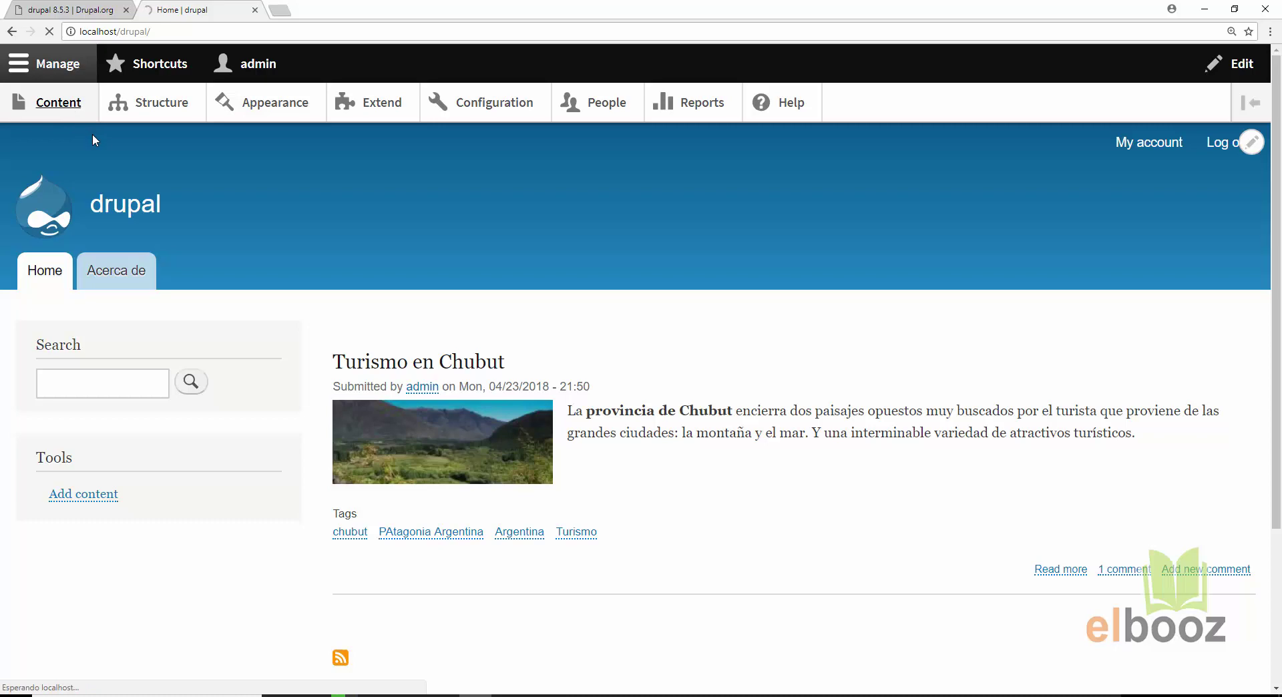
Step: Review the site's existing content and the content types available for adding new content
scroll(154, 144, down, 4)
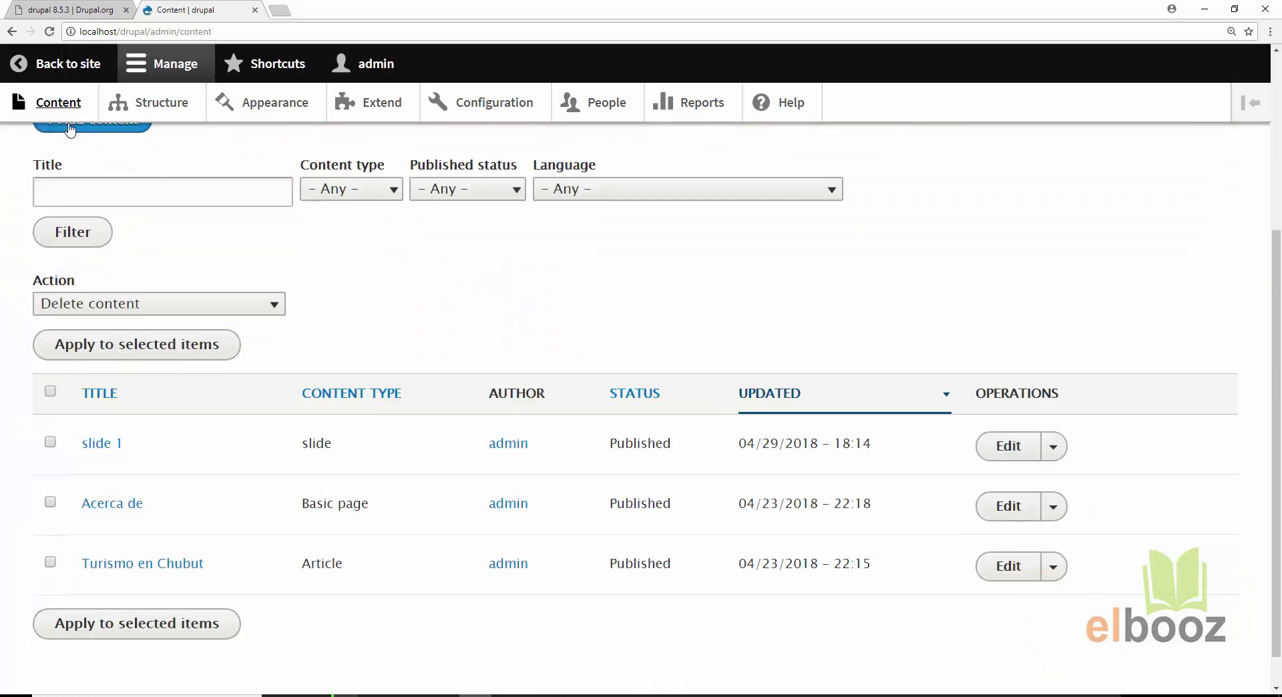
scroll(154, 145, up, 2)
click(131, 254)
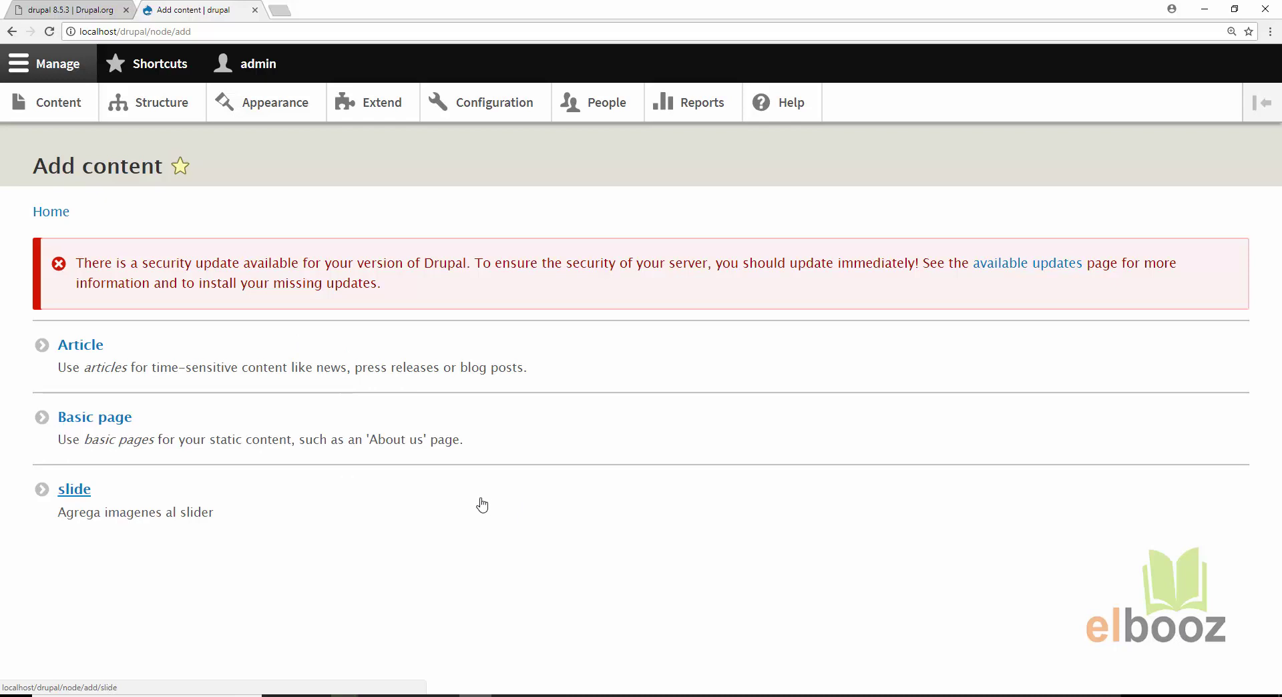
Step: Start a new content type in the site structure and name it Producto
click(170, 105)
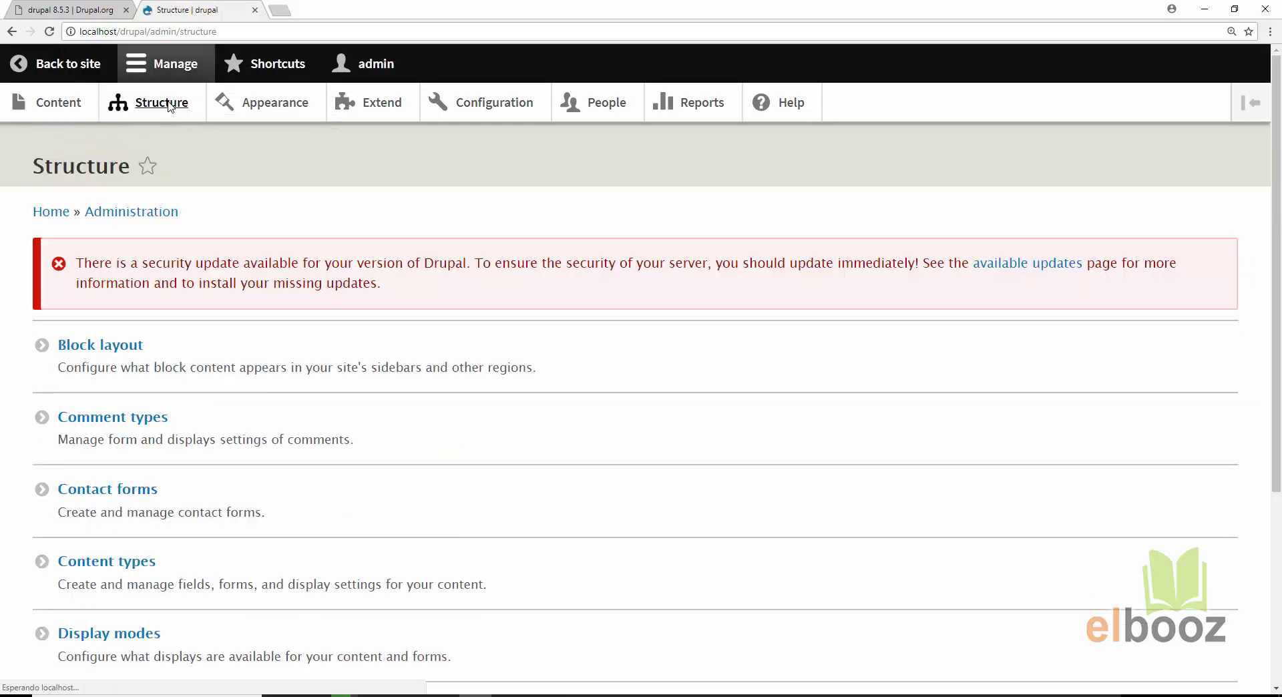
scroll(228, 276, down, 2)
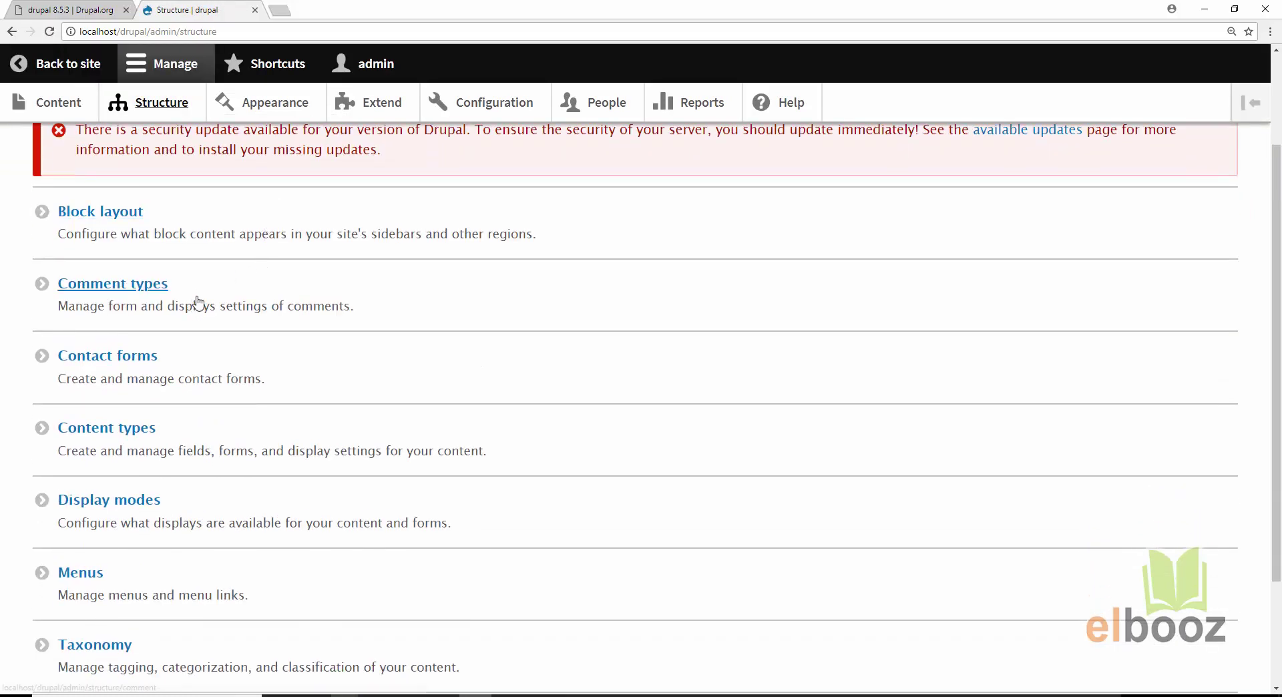
click(141, 430)
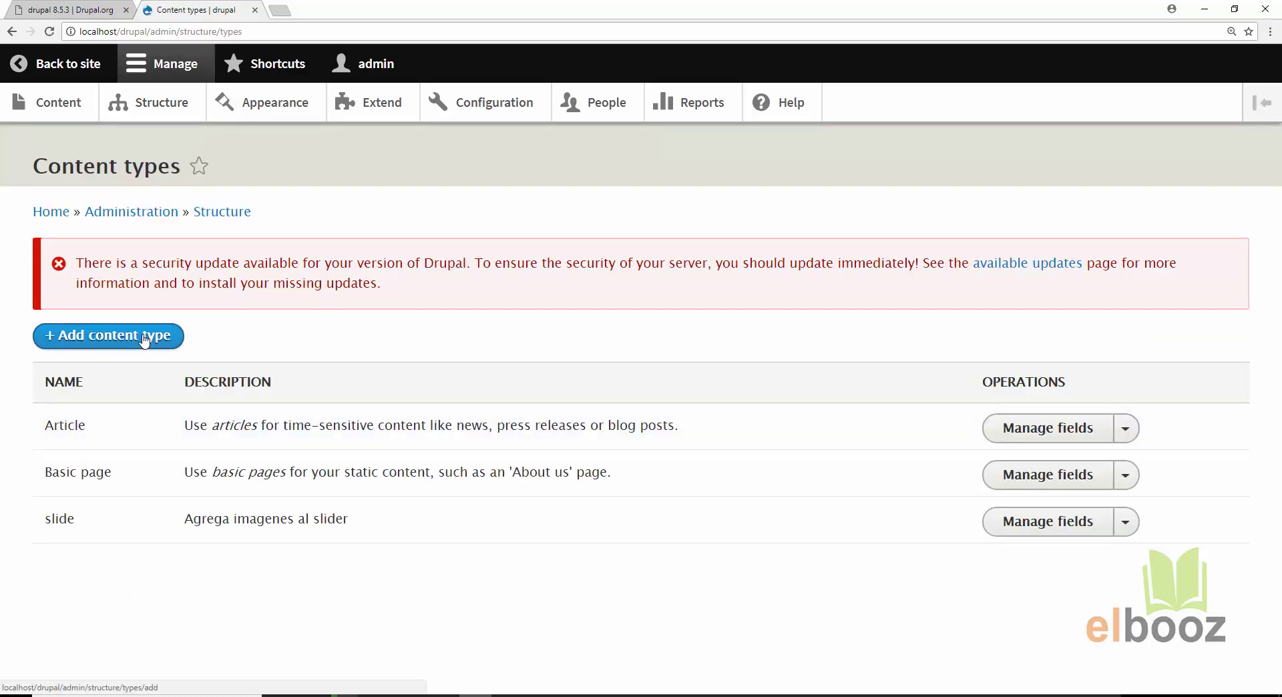
click(144, 338)
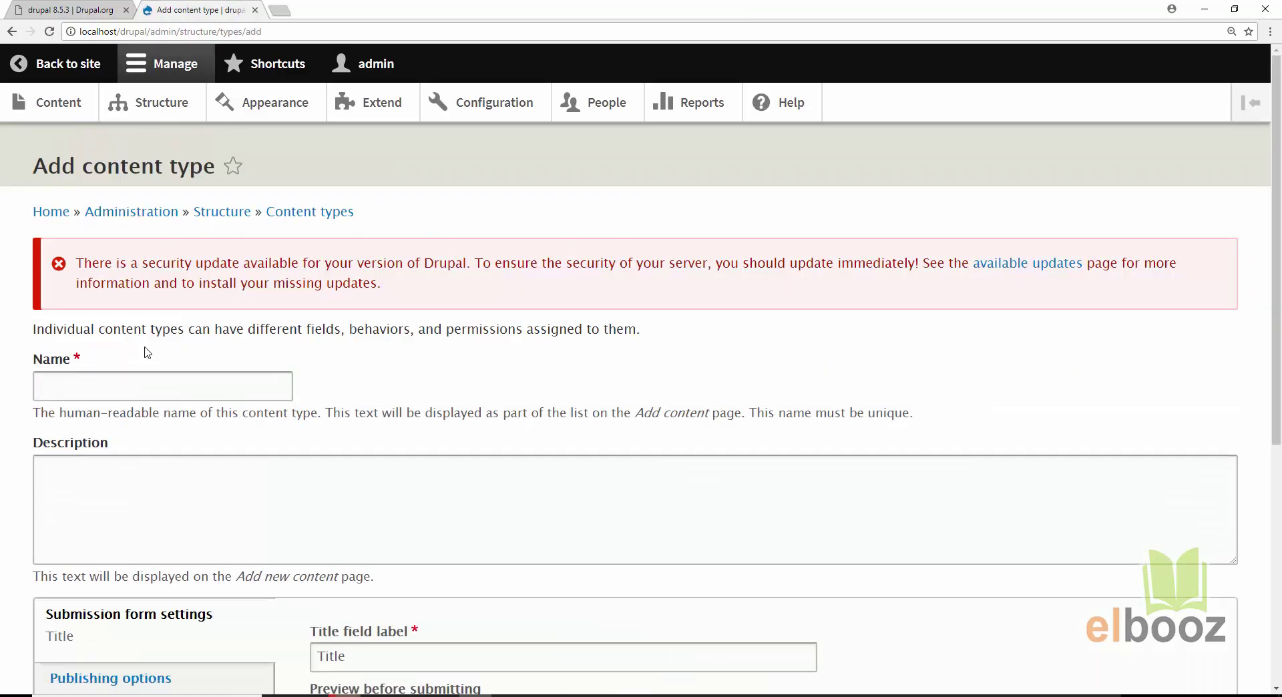
click(146, 387)
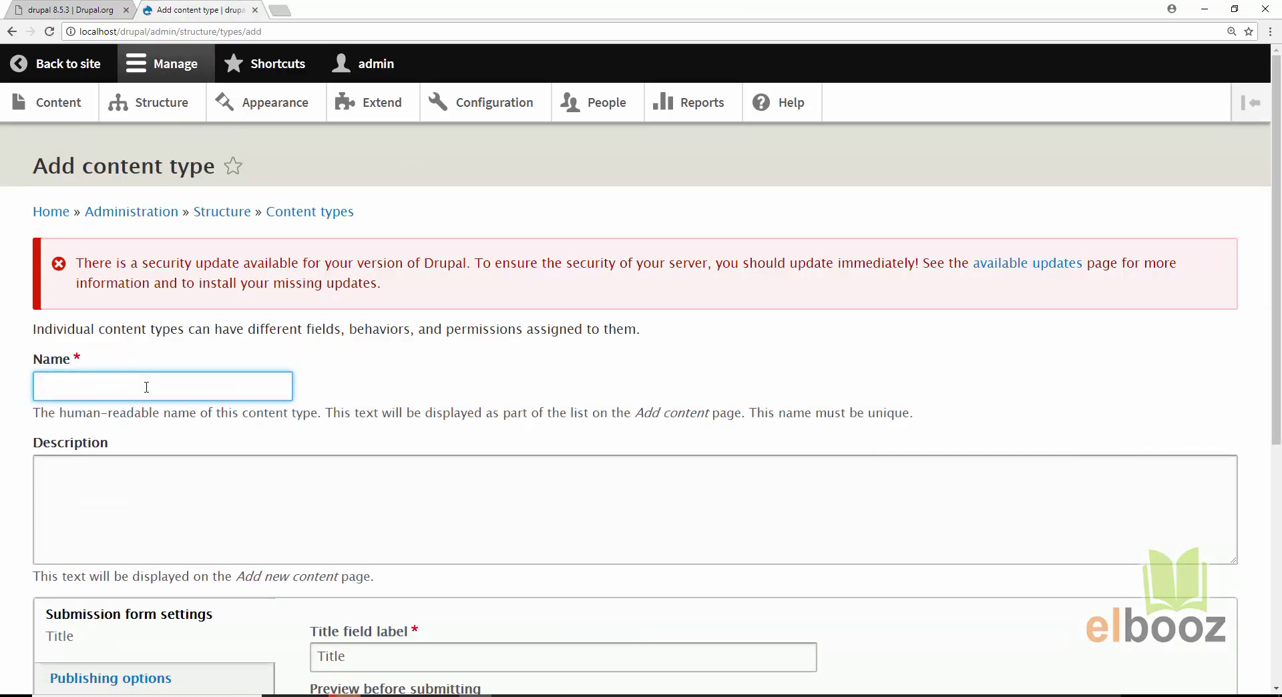
text(Producto)
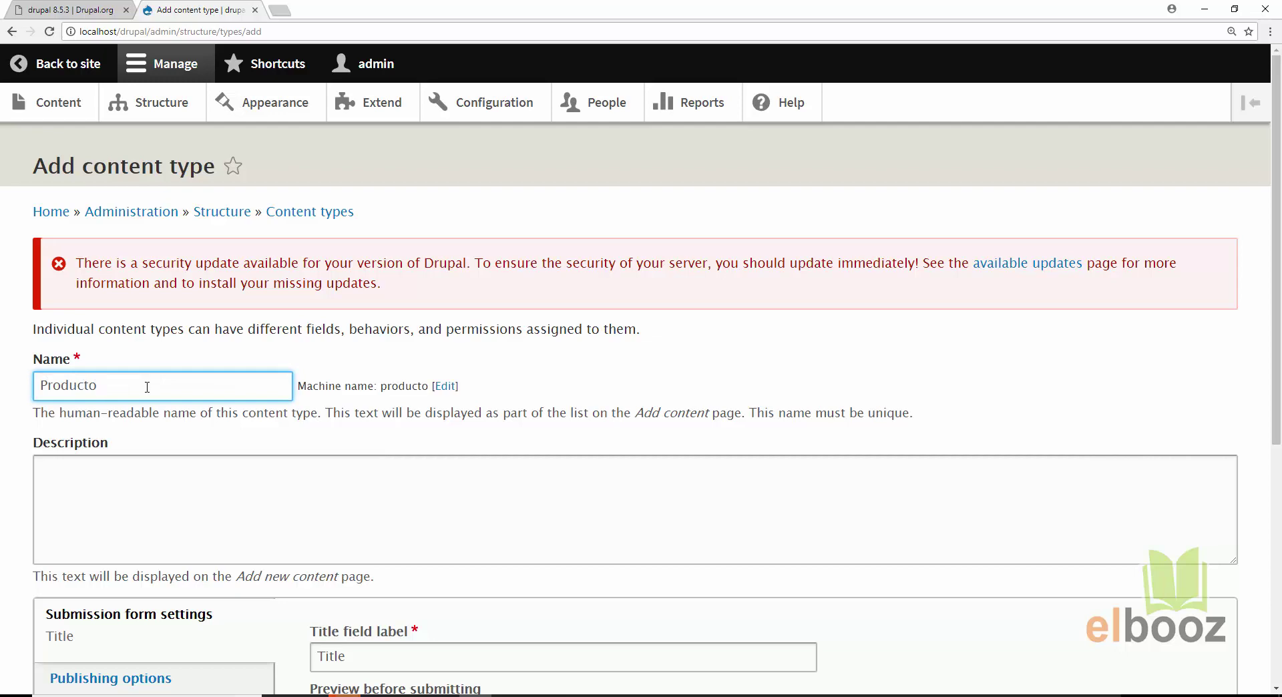
Step: Enter the description "Content type encargado de los productos" and set the title field label to Nombre
scroll(175, 416, down, 2)
click(262, 355)
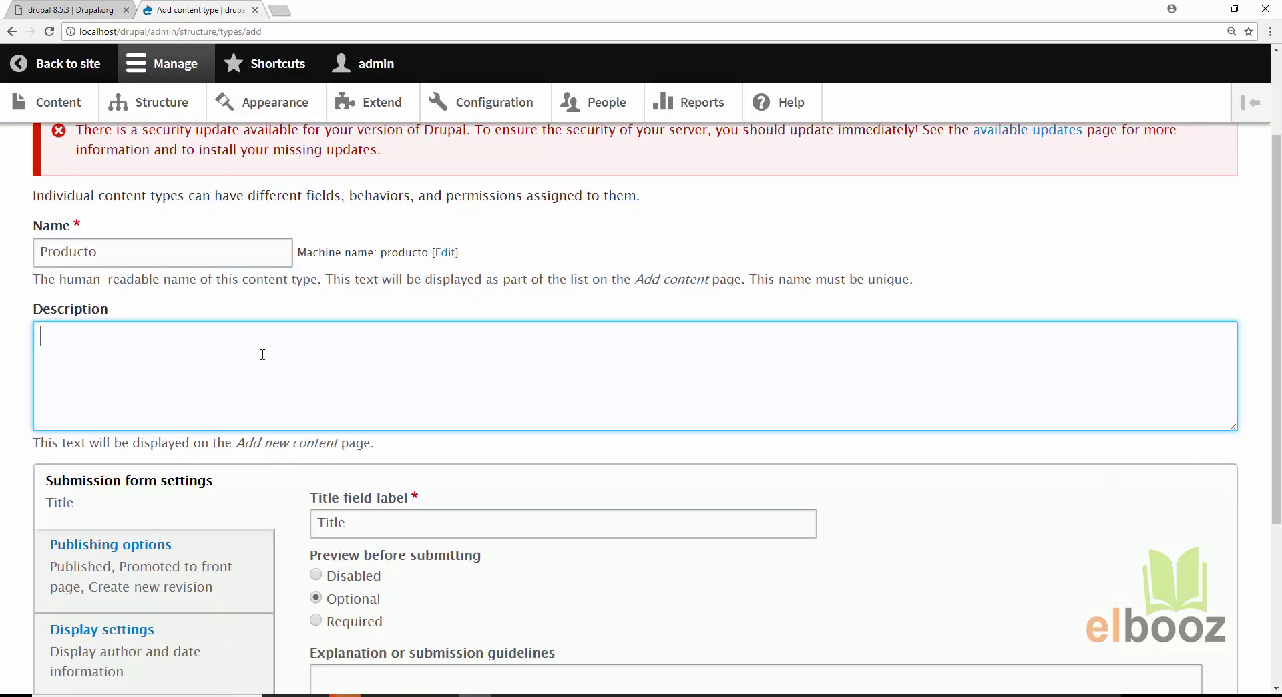
text(Content type encargado)
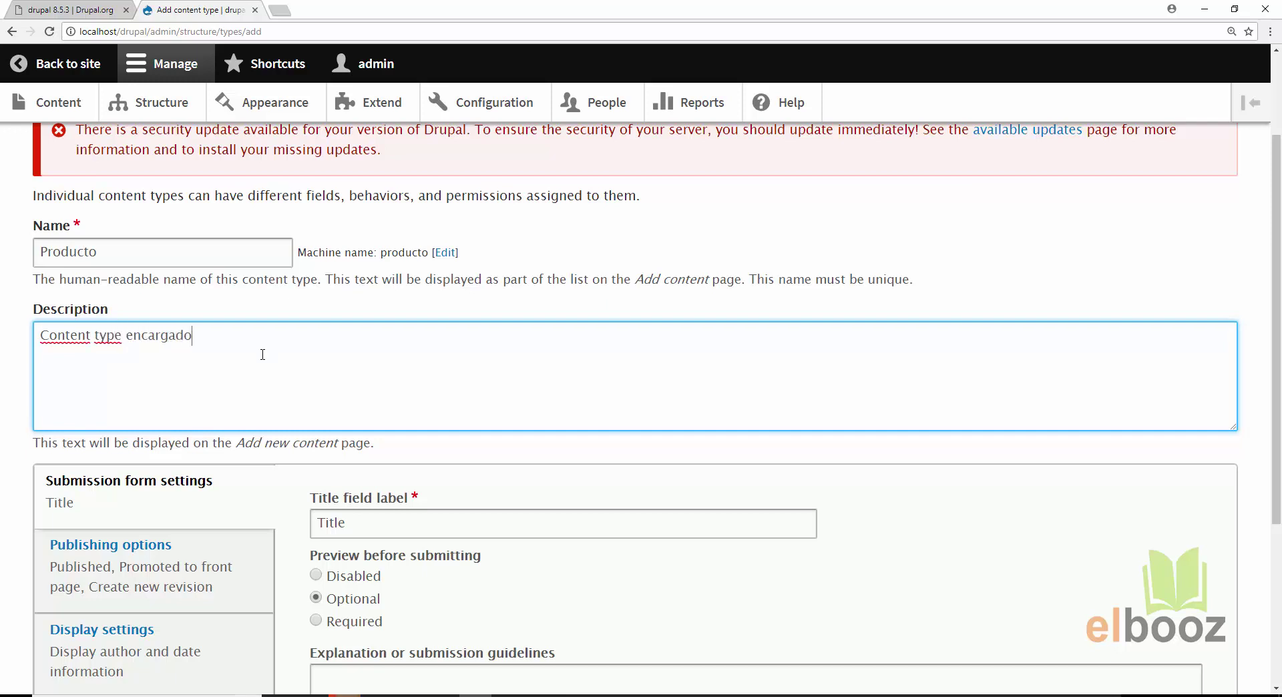
text( de los productos)
scroll(262, 355, down, 5)
click(384, 258)
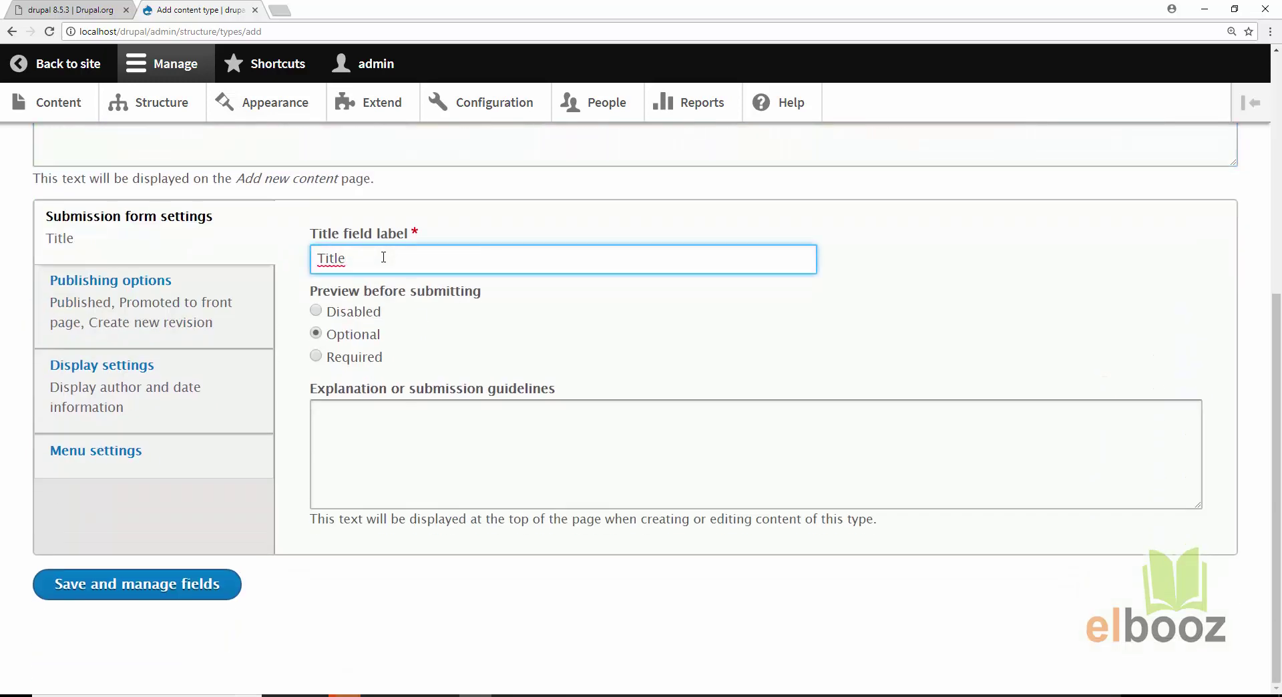
double_click(361, 256)
text(Nombre)
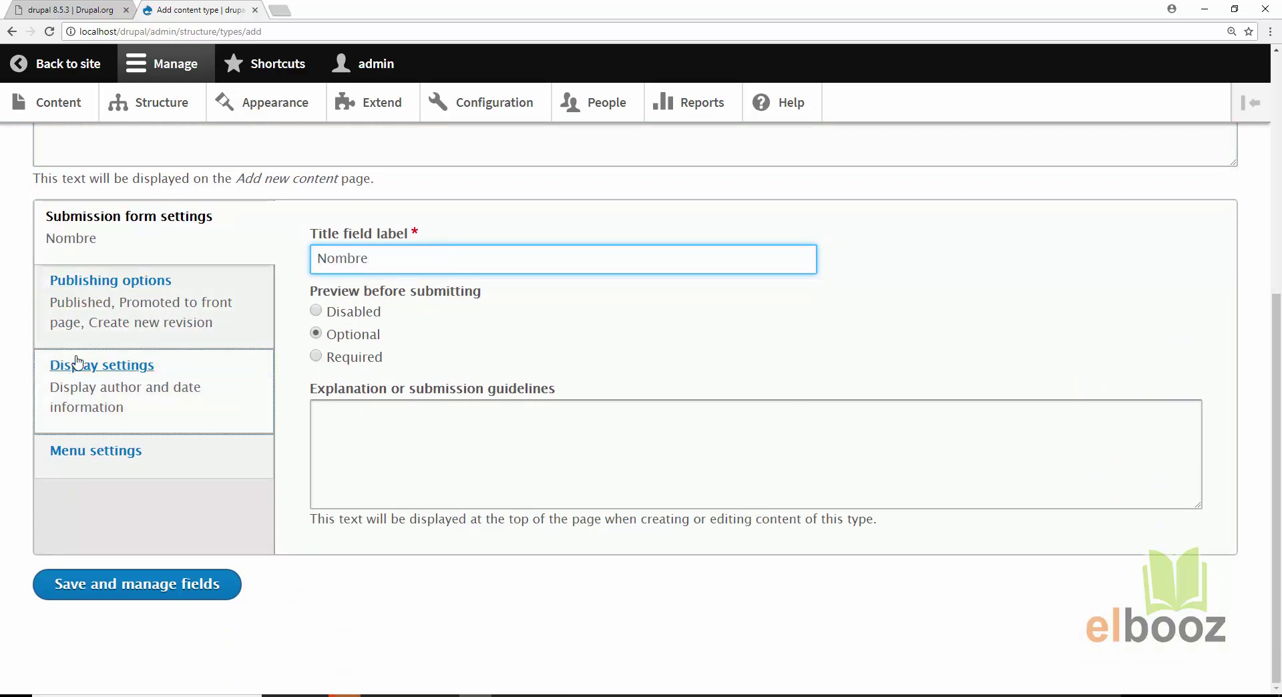
Step: Turn off promotion to the front page and the display of author and date information for the content type
click(73, 284)
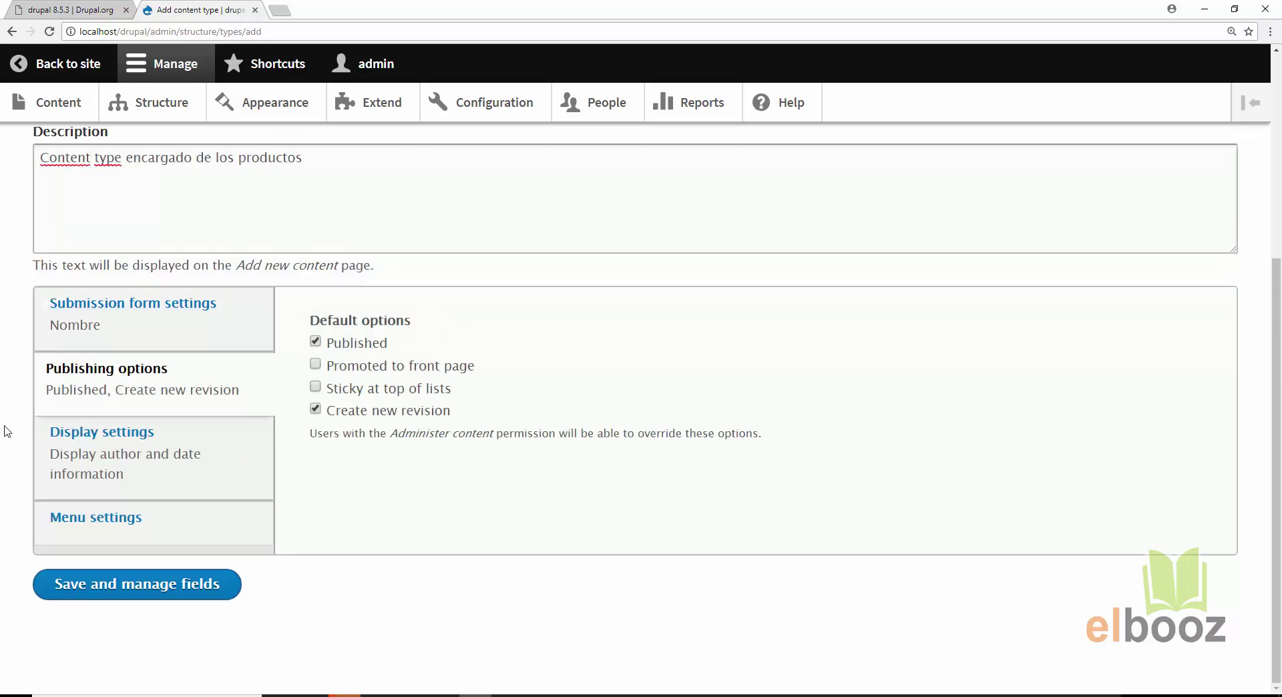
click(103, 435)
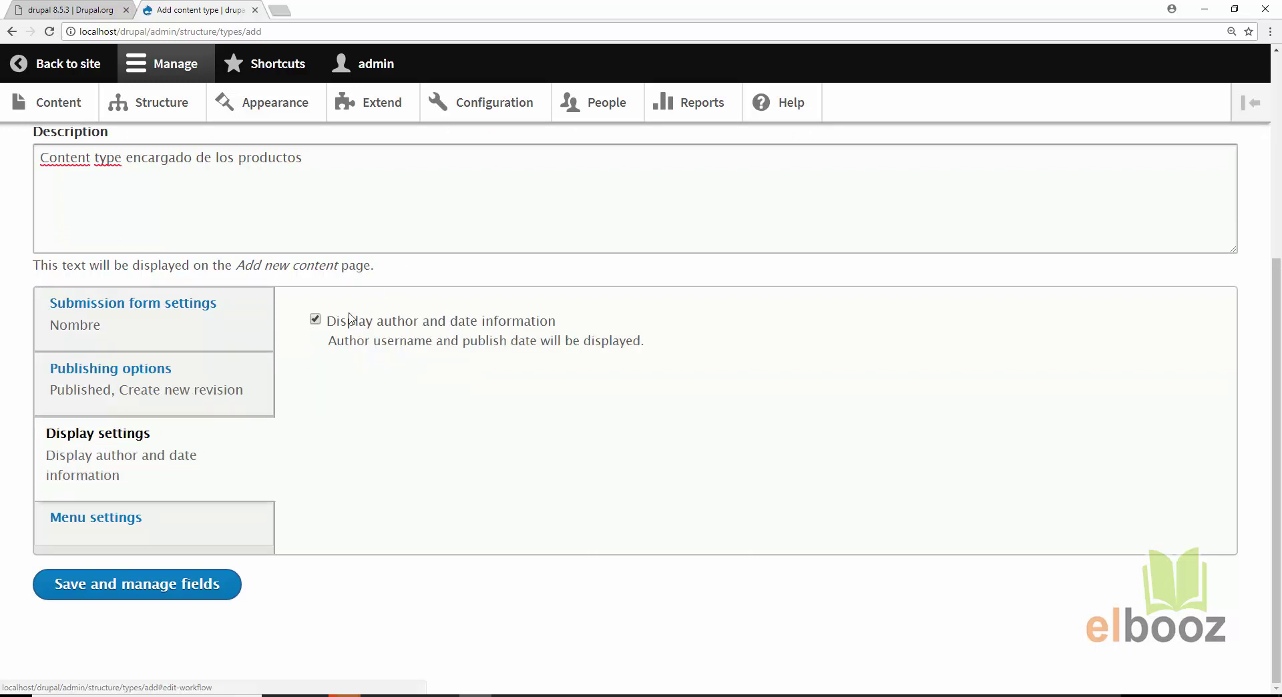
click(315, 320)
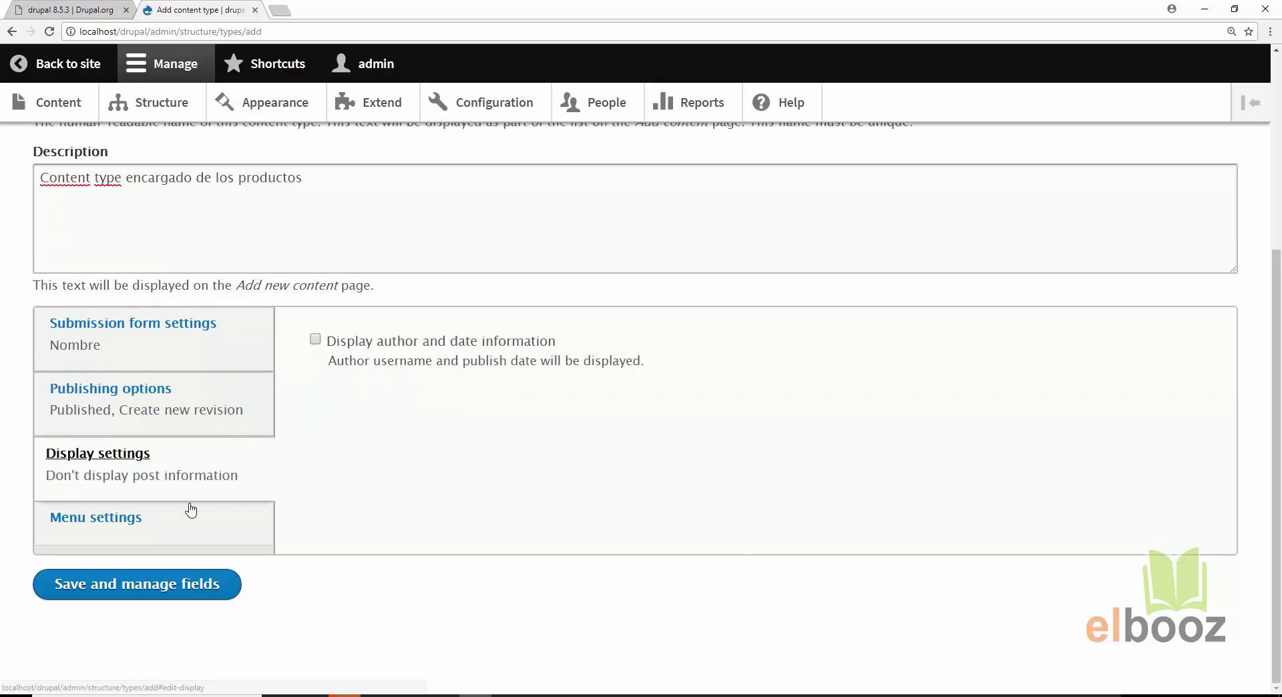
Step: Remove Main navigation from the content type's available menus and save it to manage its fields
click(112, 534)
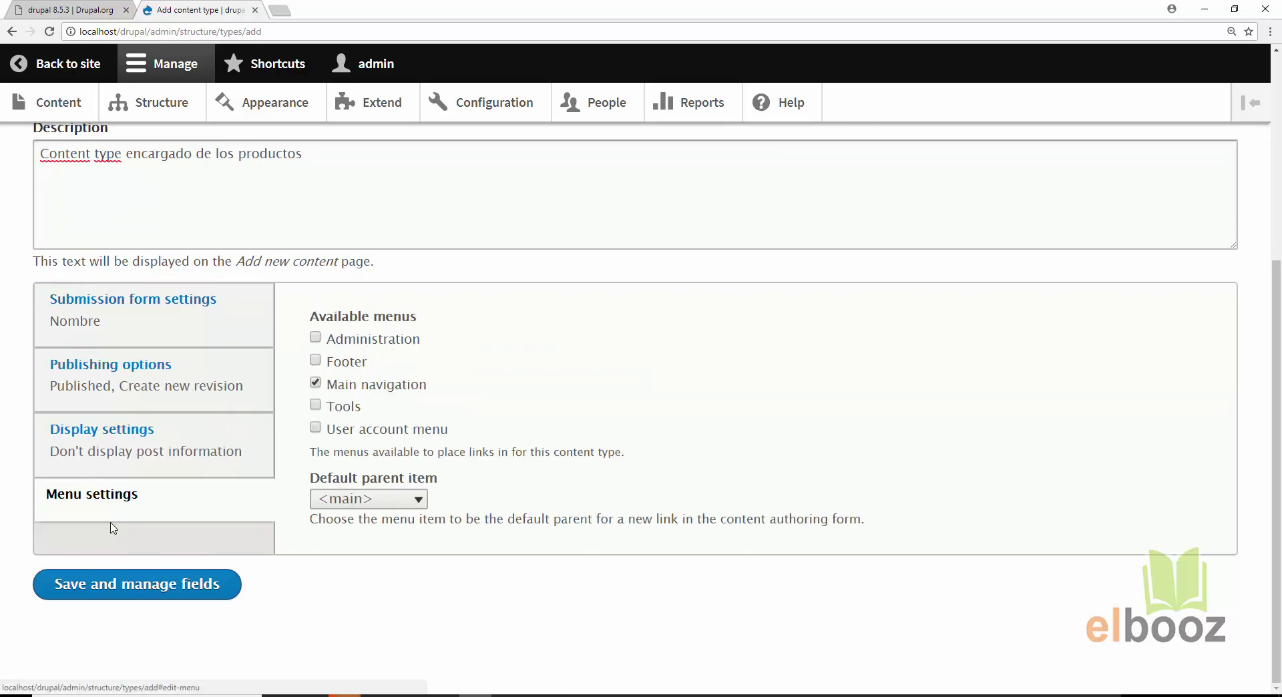
click(340, 392)
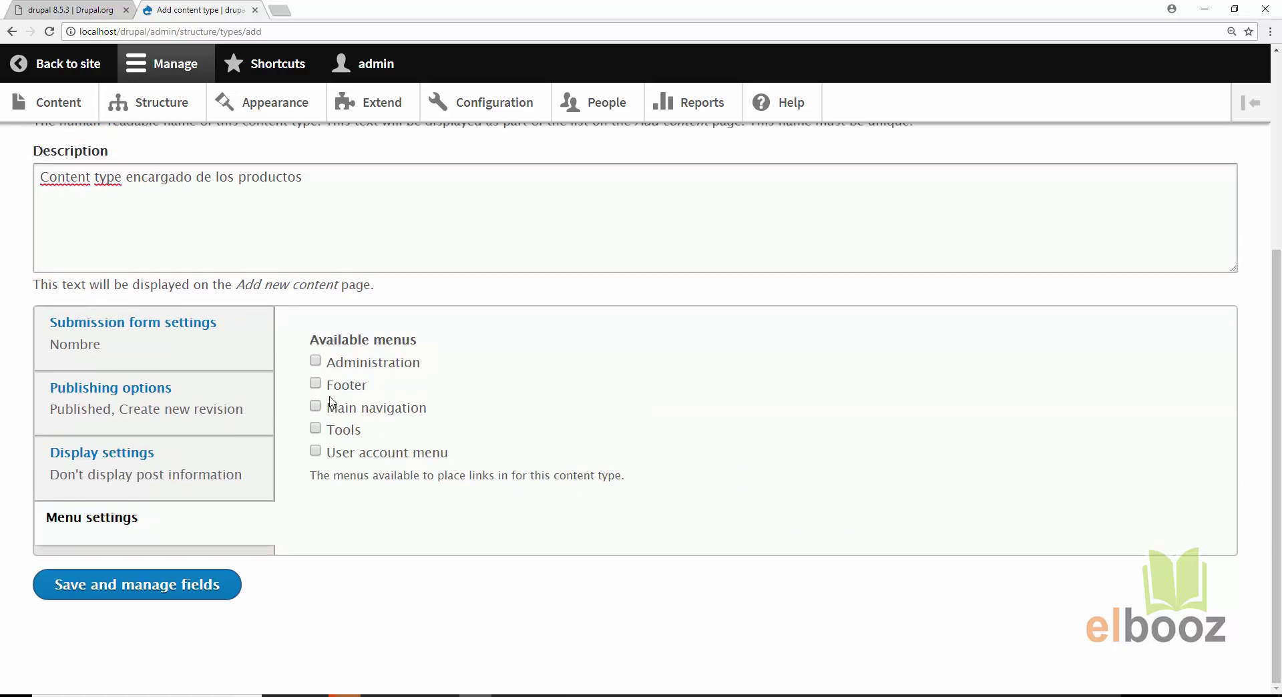
click(159, 596)
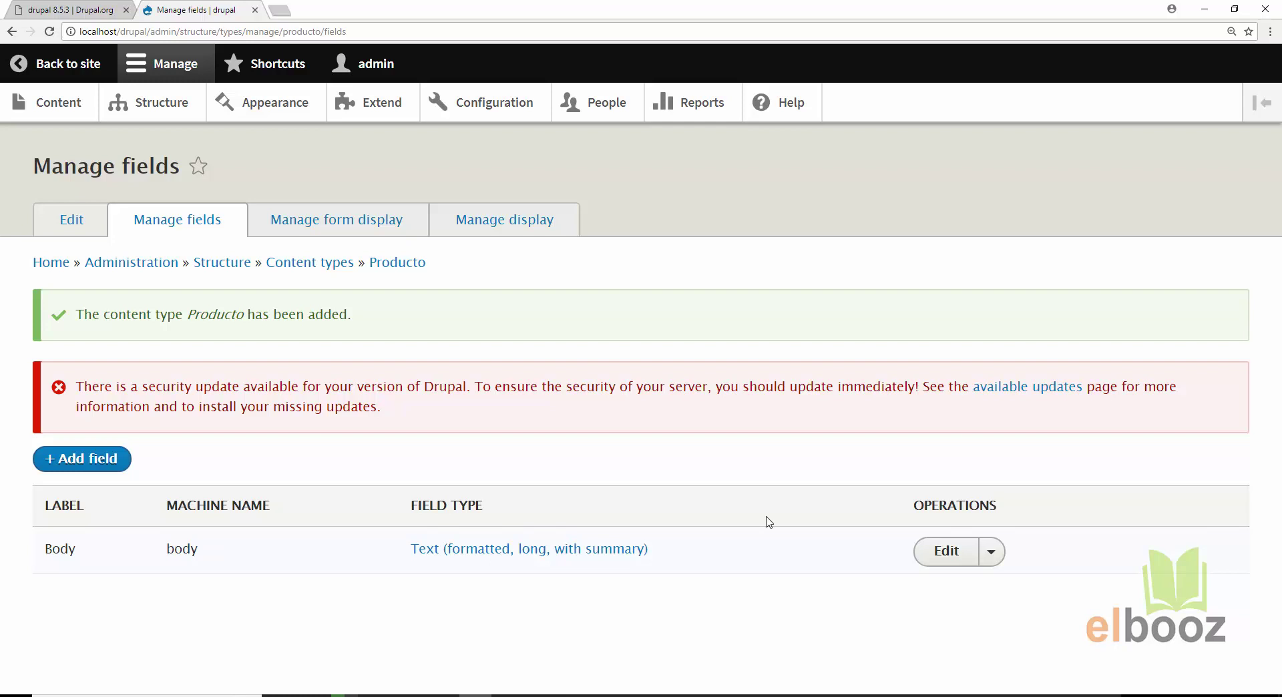
Step: Relabel Producto's Body field as Detalle, make it a required field, and save its settings
click(945, 552)
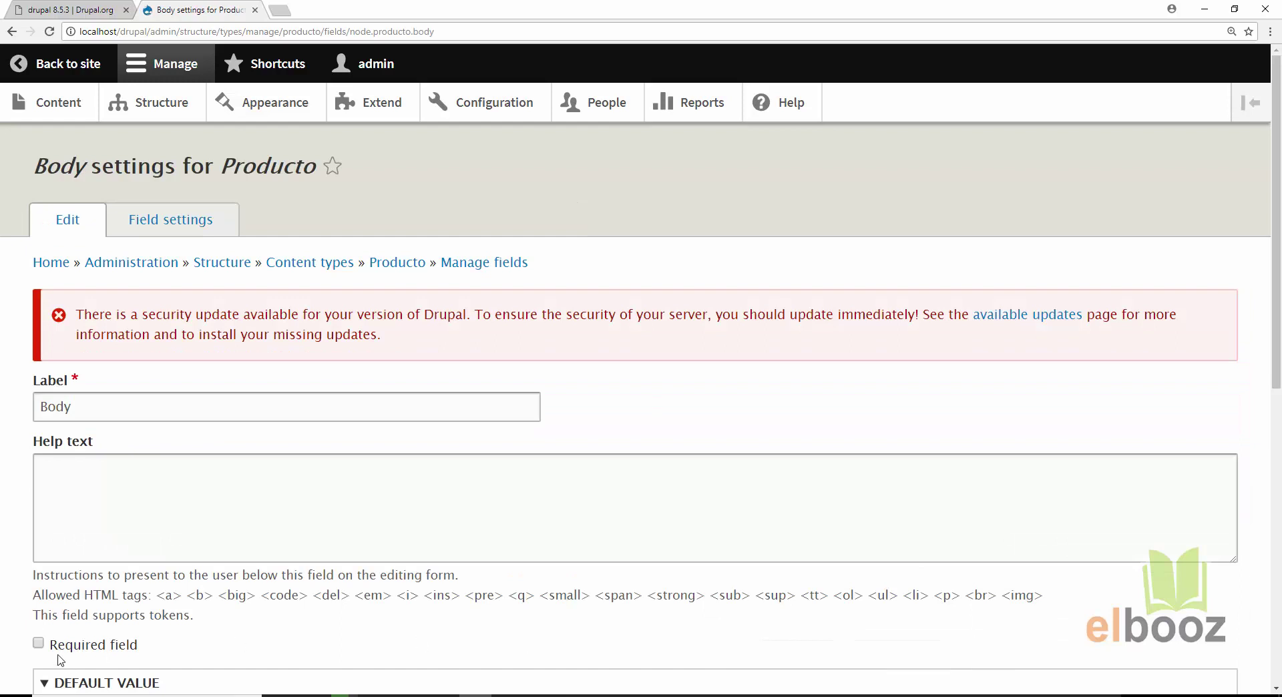
double_click(176, 411)
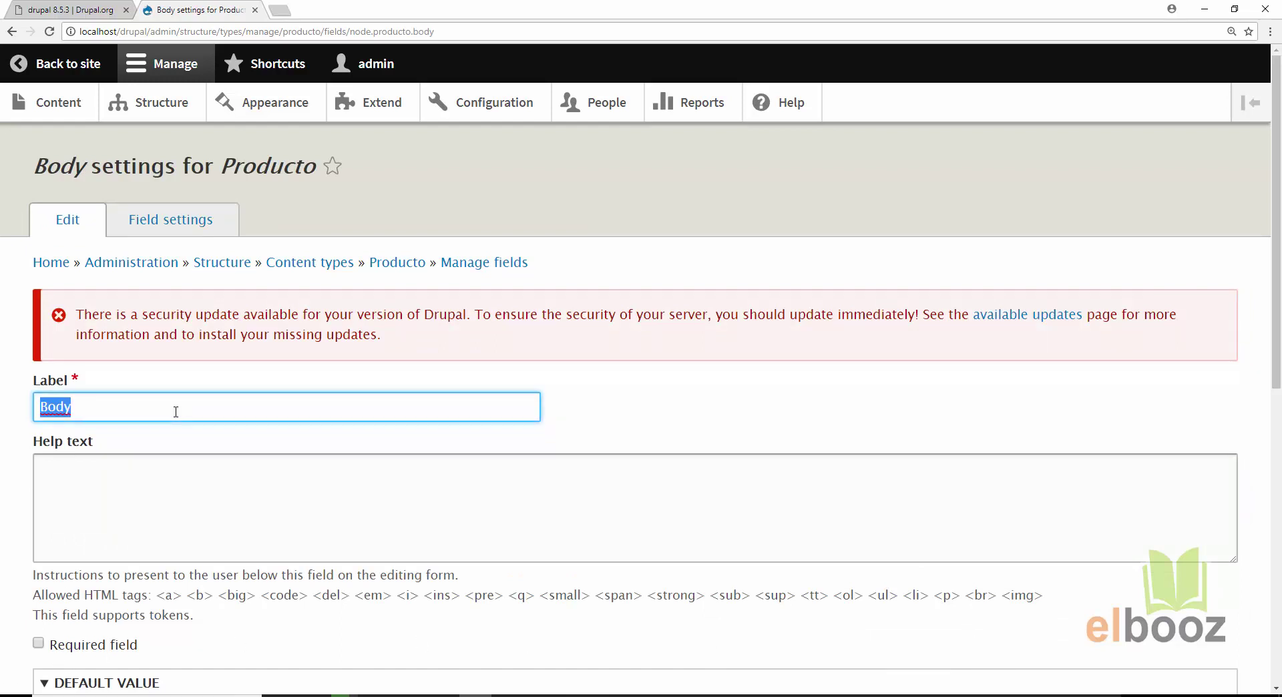
text(De)
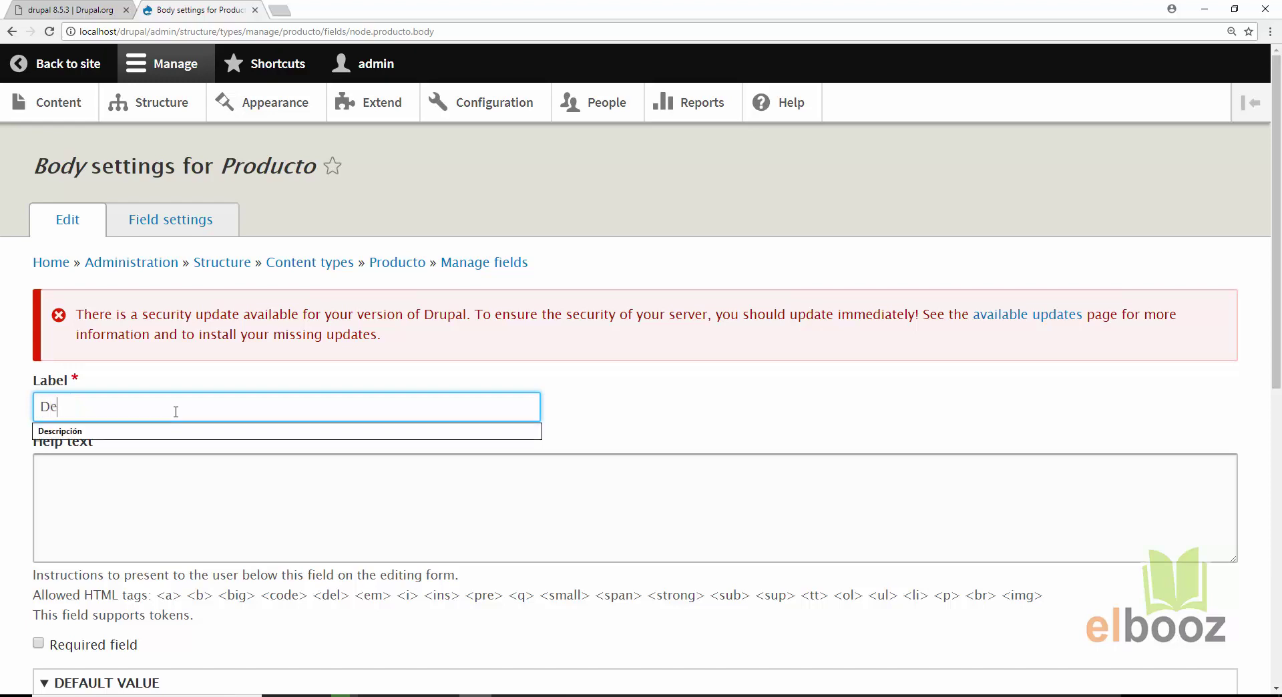
text(talle)
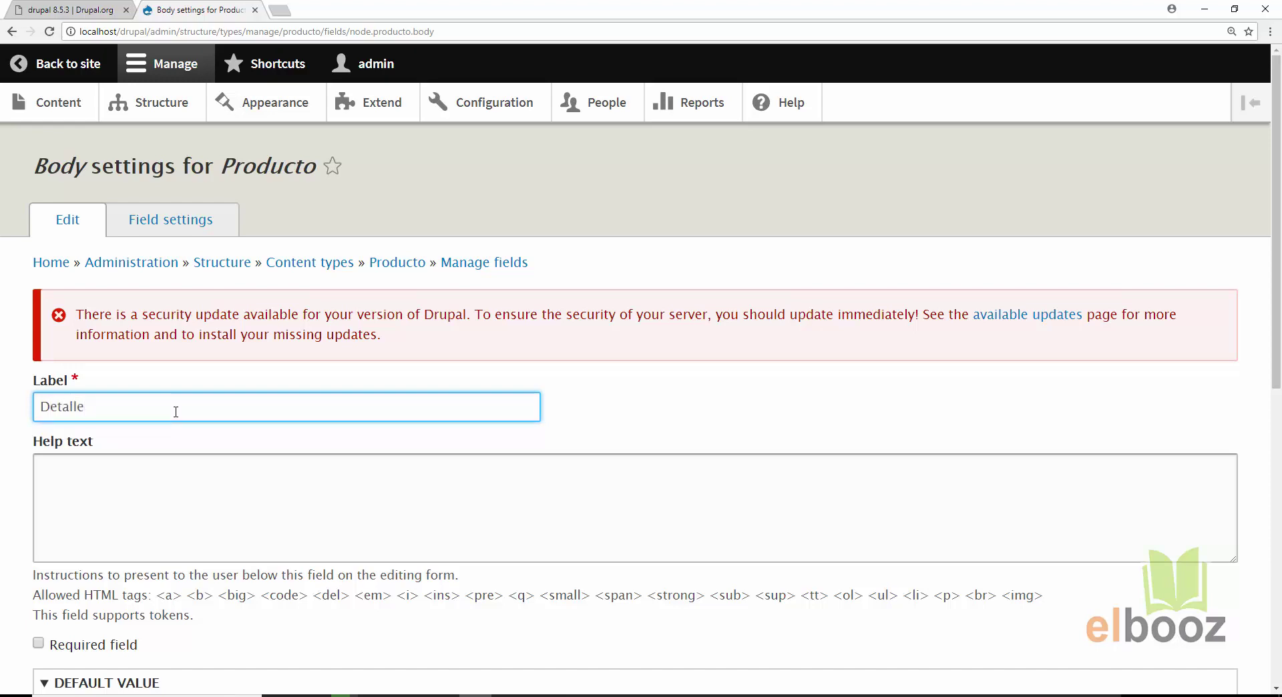
scroll(401, 518, down, 4)
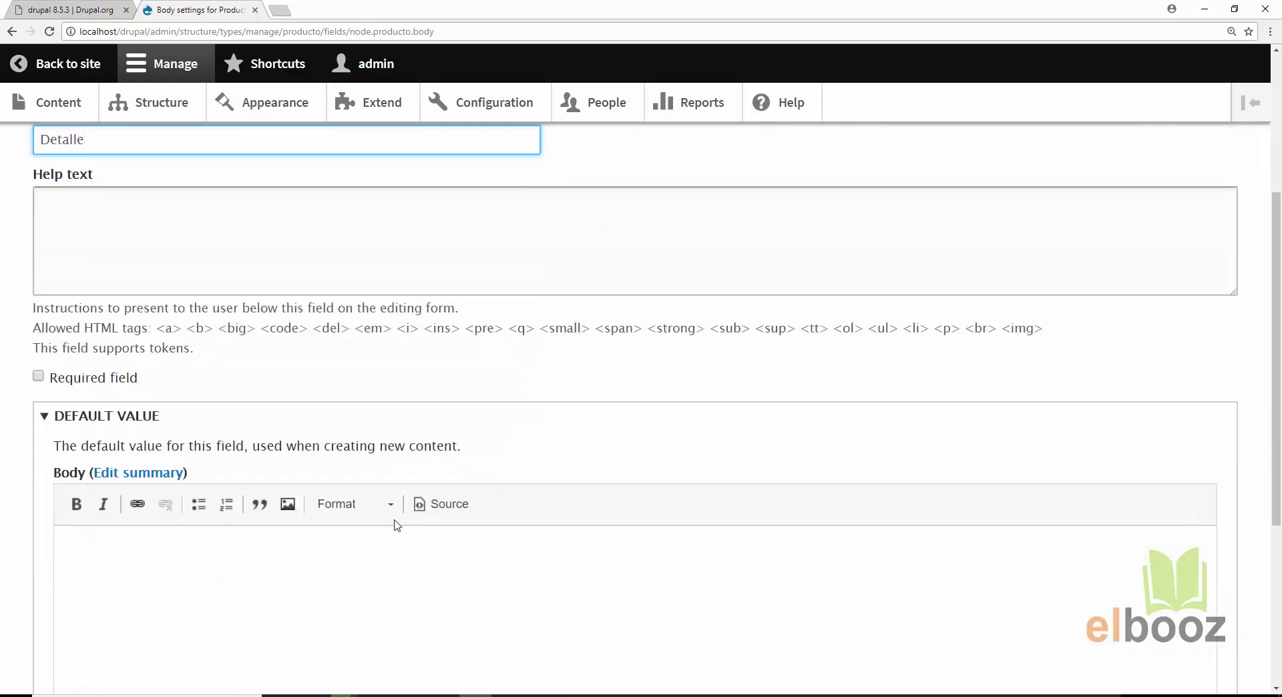
click(38, 378)
scroll(374, 383, down, 5)
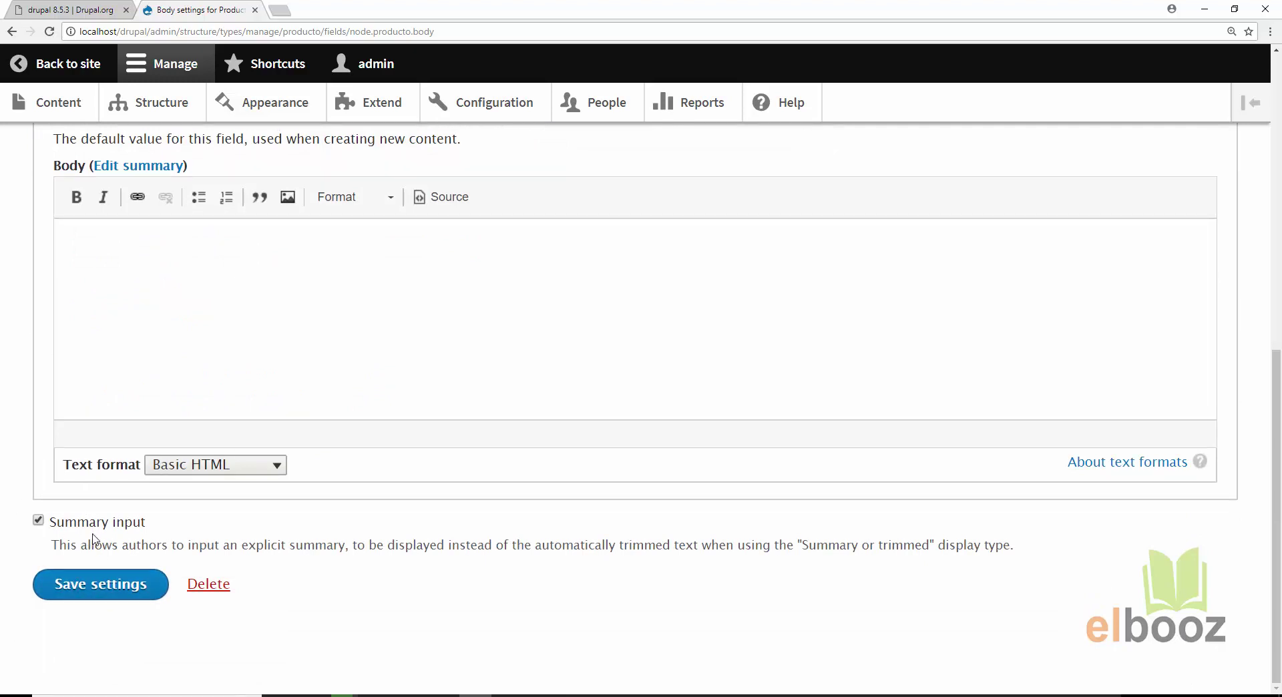
click(104, 591)
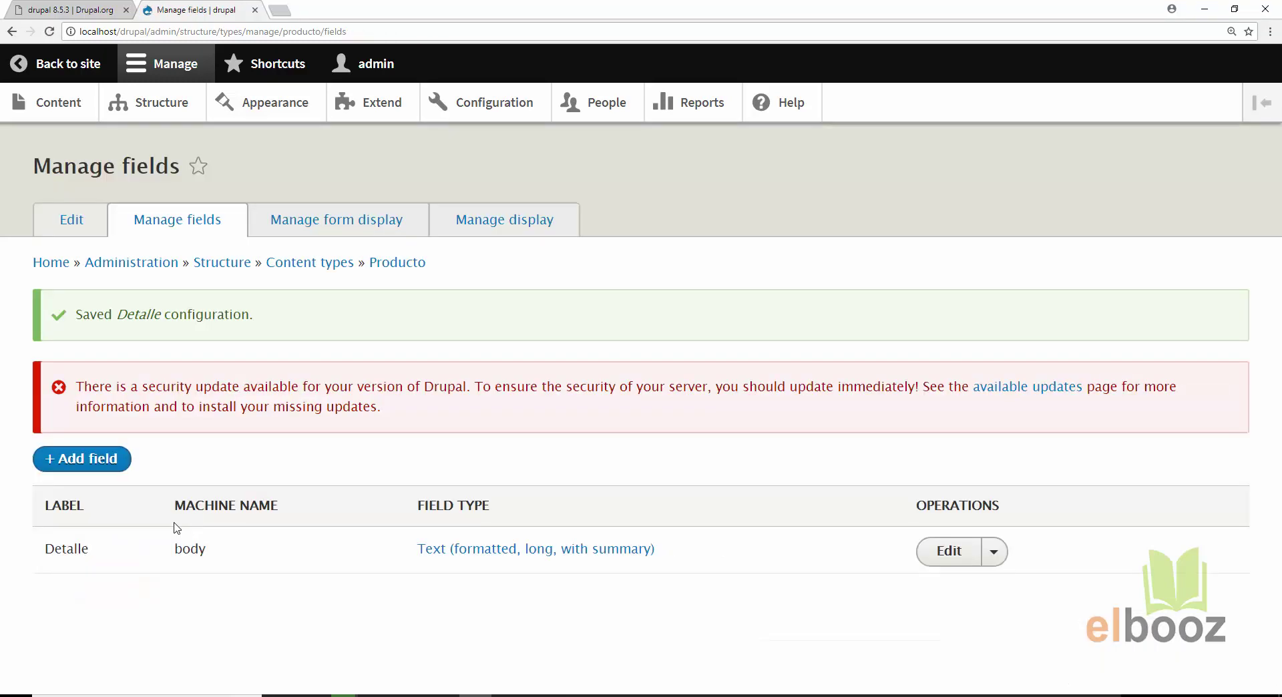
Step: Start adding a new field of type Image to the Producto content type
click(108, 466)
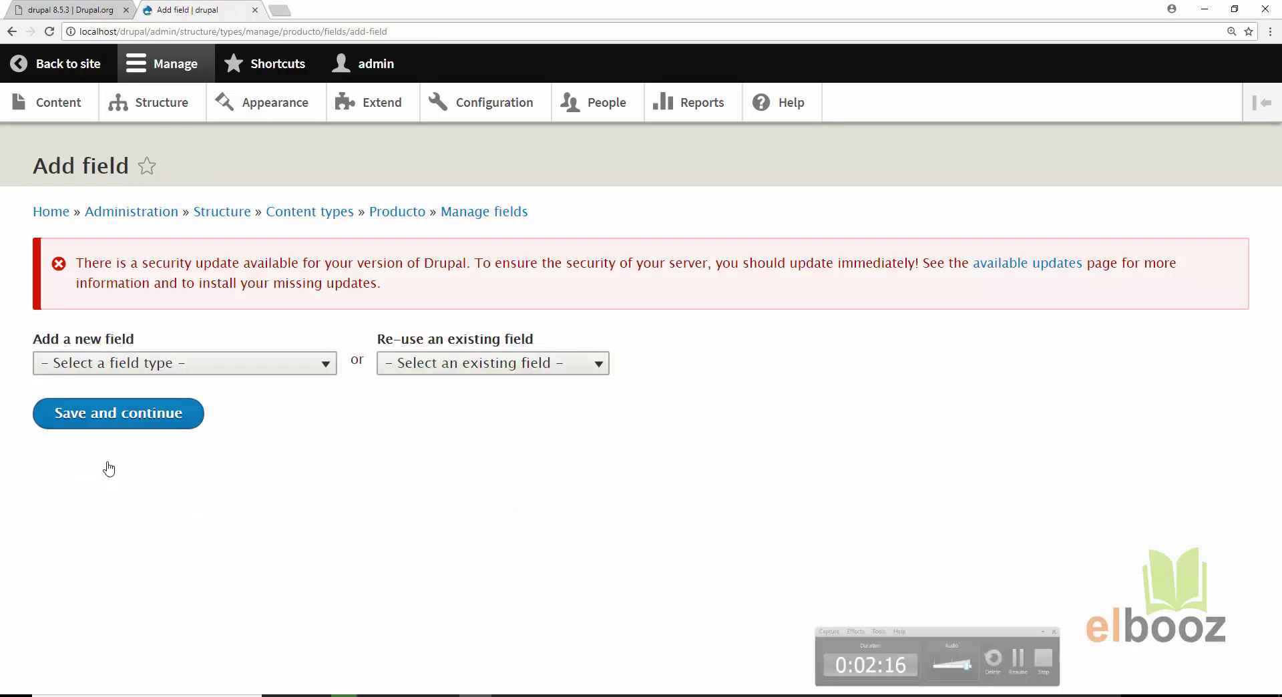
click(309, 371)
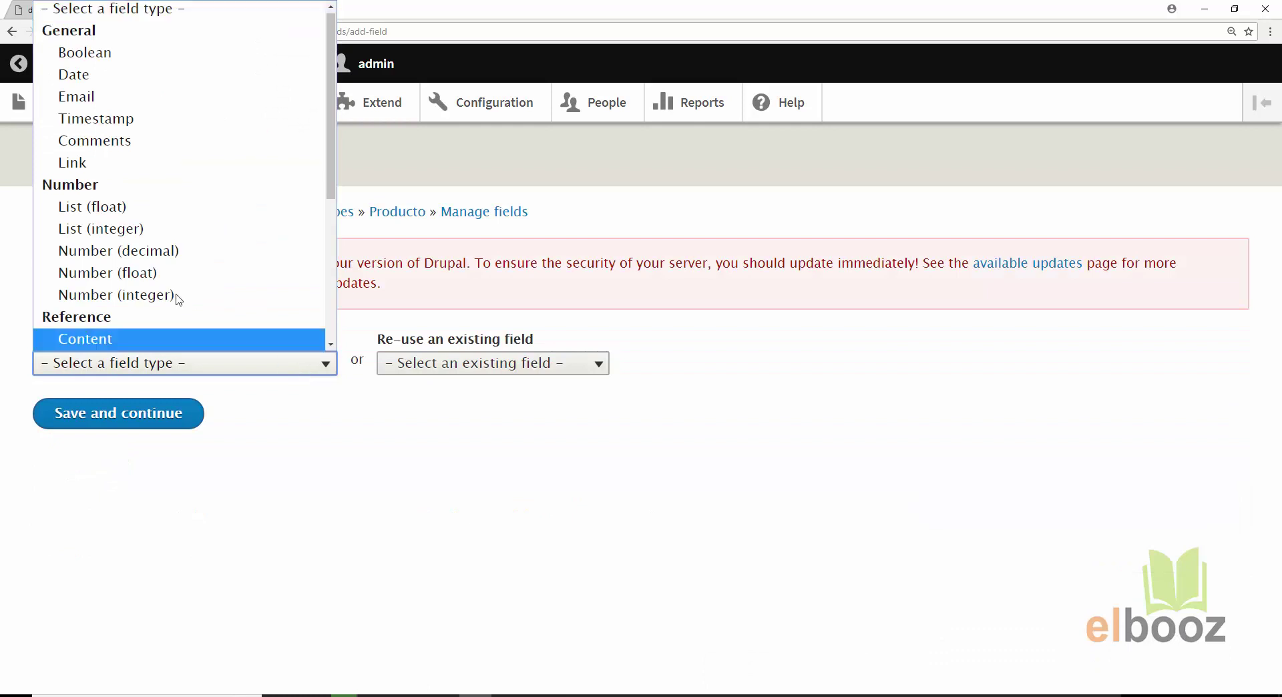
scroll(150, 155, down, 2)
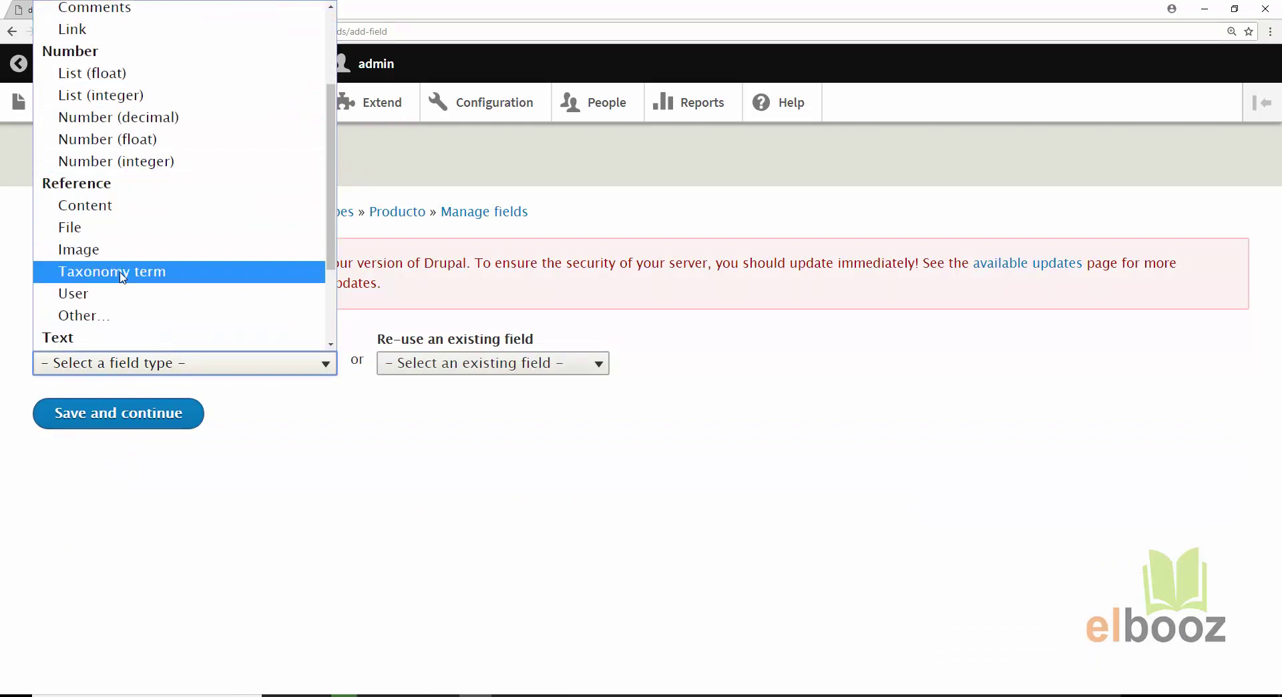
scroll(123, 273, down, 2)
scroll(123, 275, up, 4)
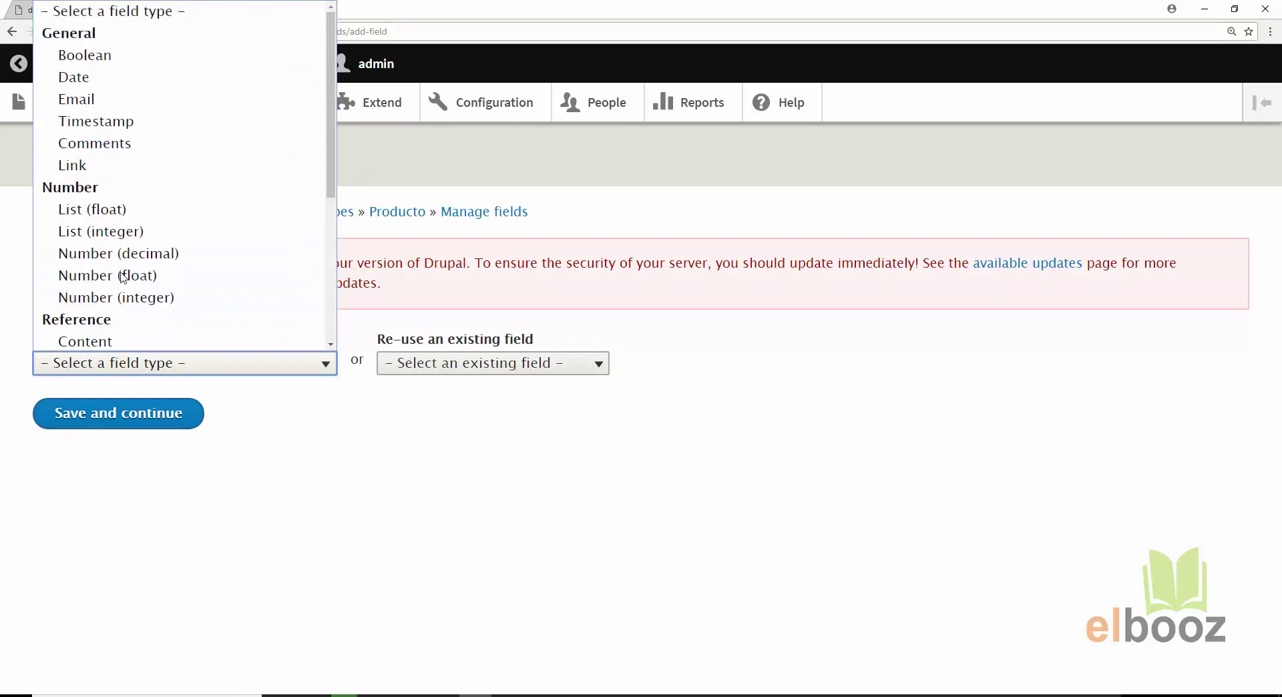
scroll(123, 138, down, 4)
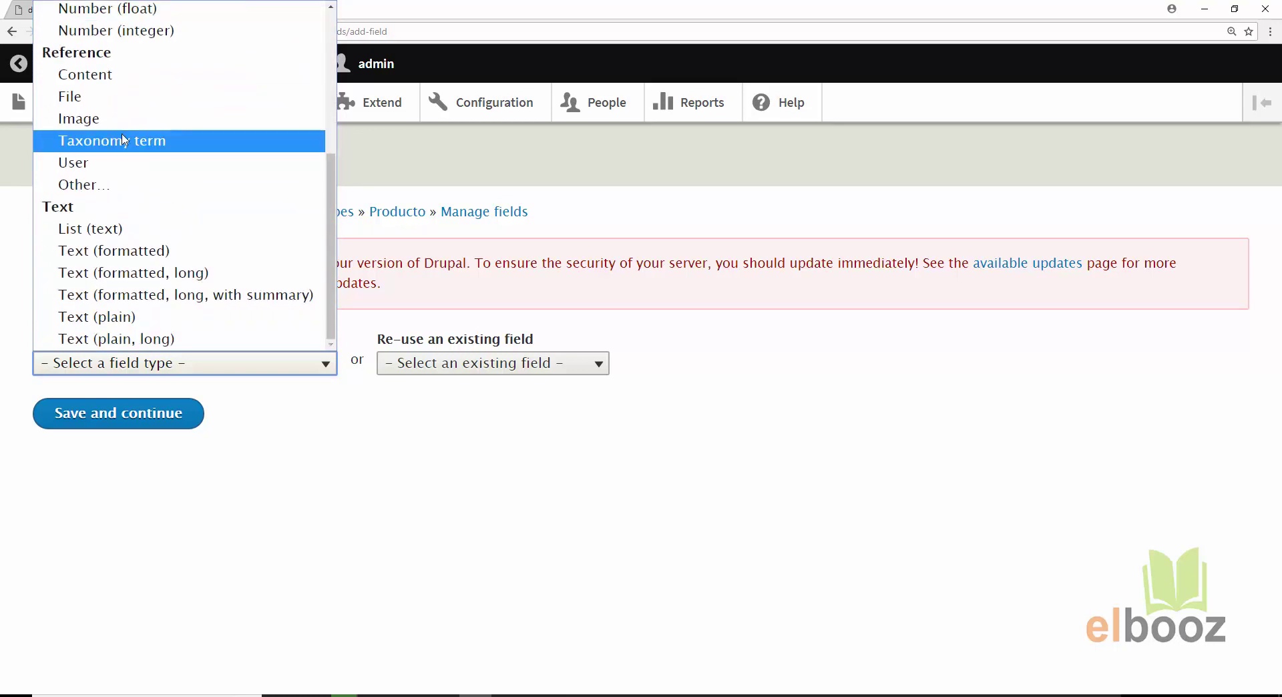
click(124, 119)
Step: Label the new image field ImagenProducto and save it to continue to its settings
click(138, 432)
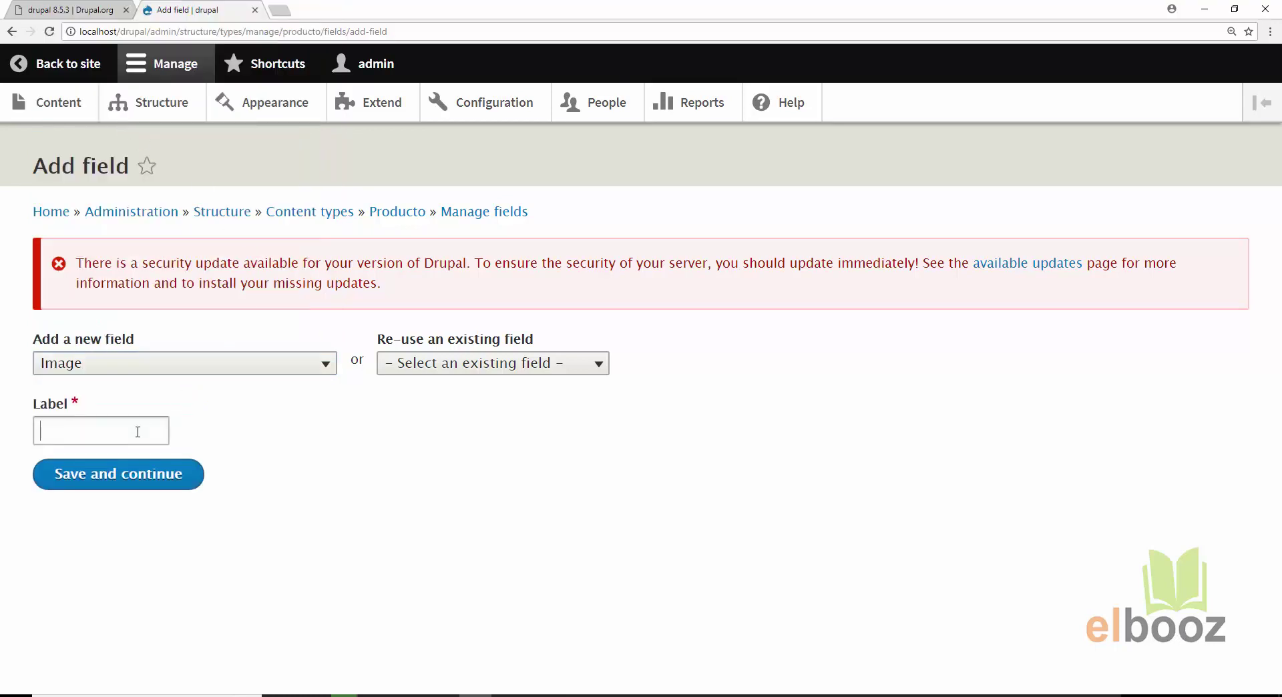
text(Imagen)
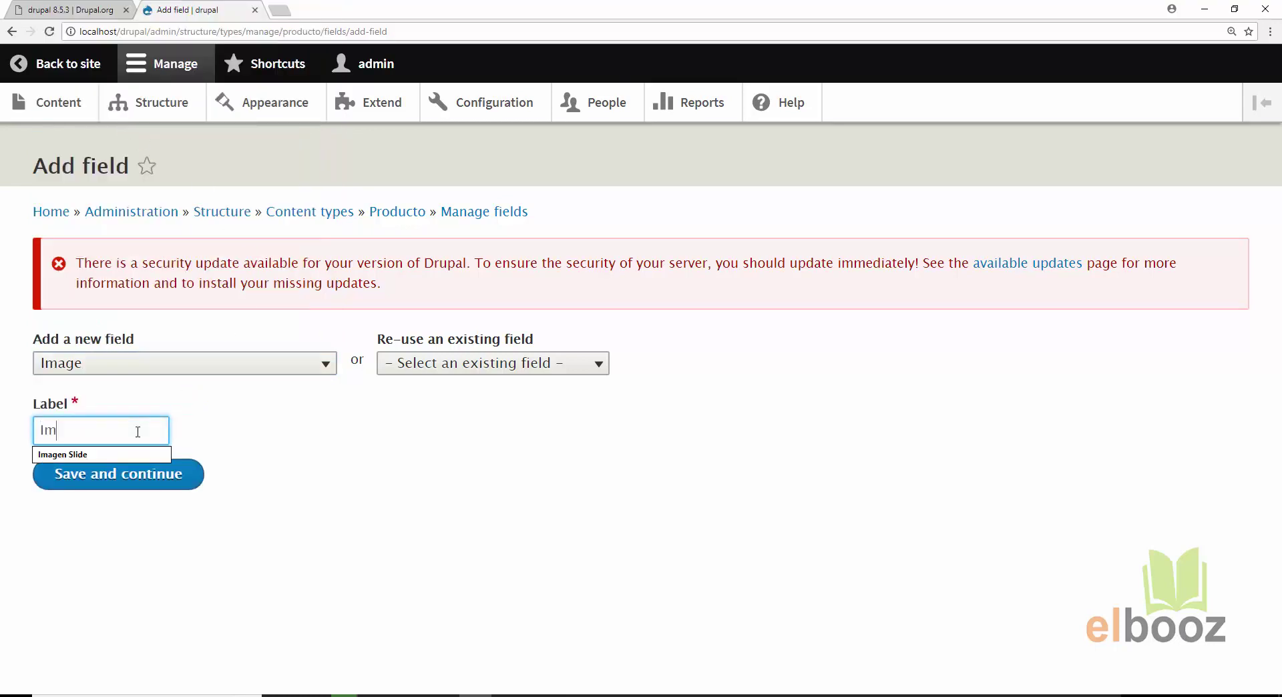
click(446, 533)
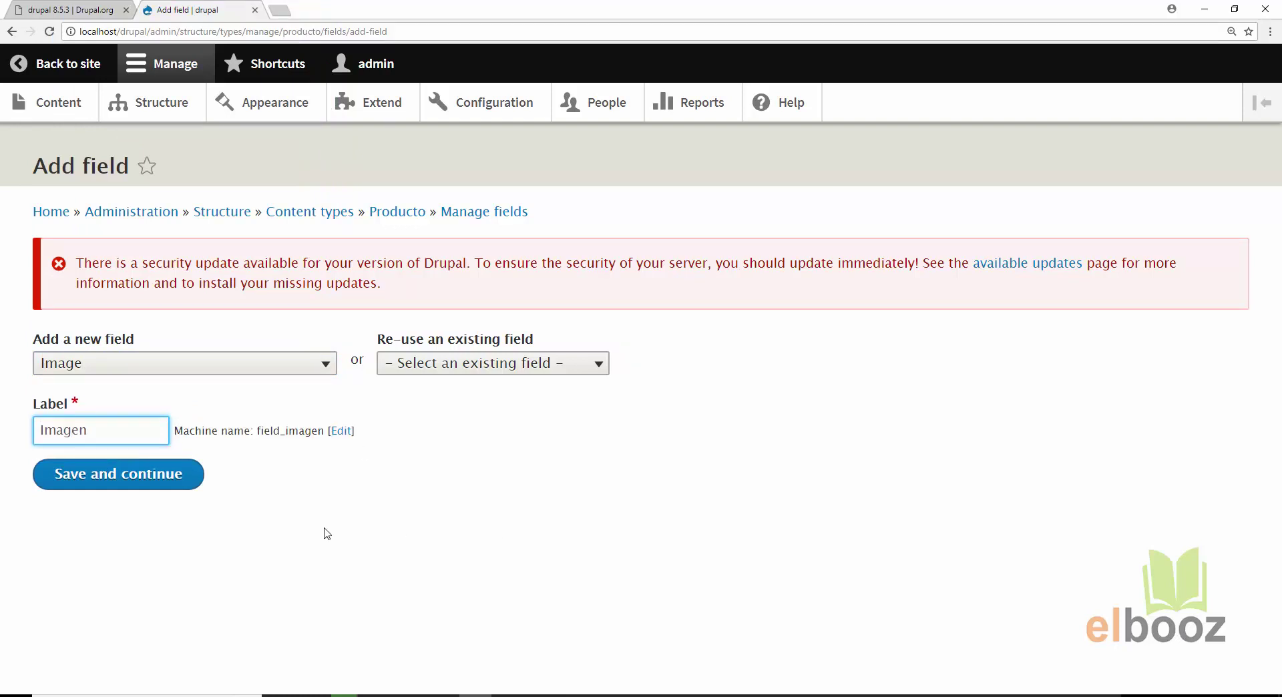
click(116, 430)
text(Producto)
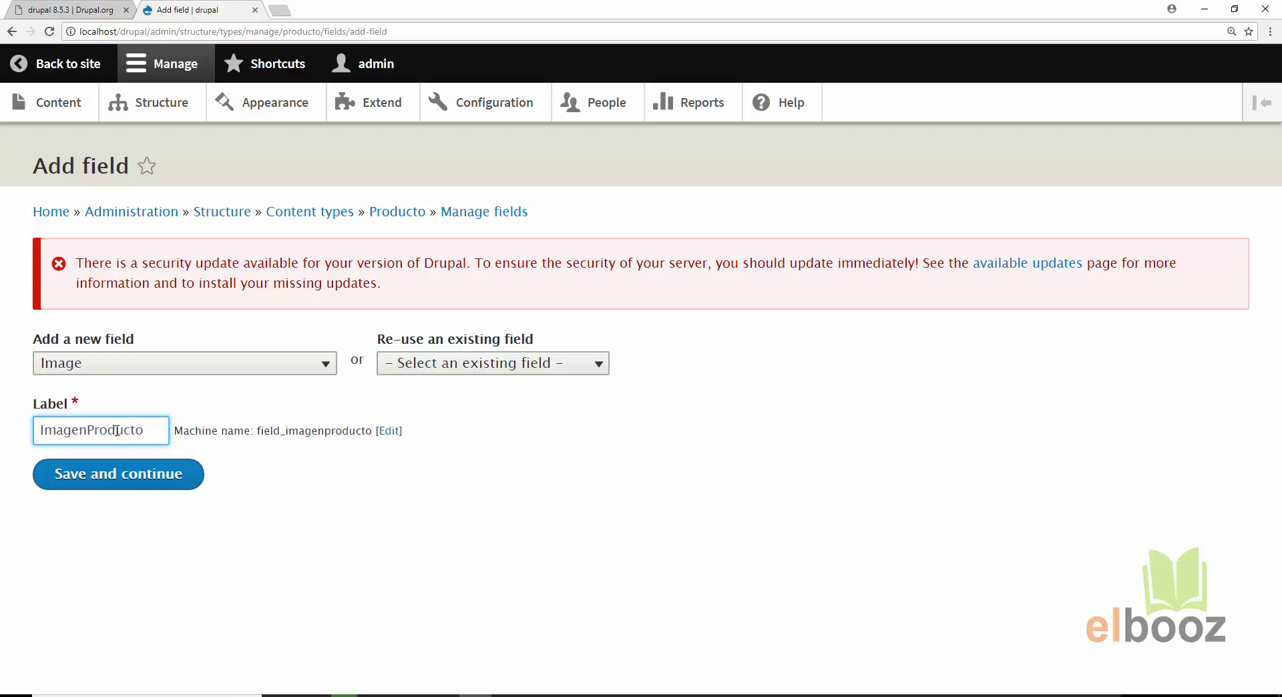
click(130, 480)
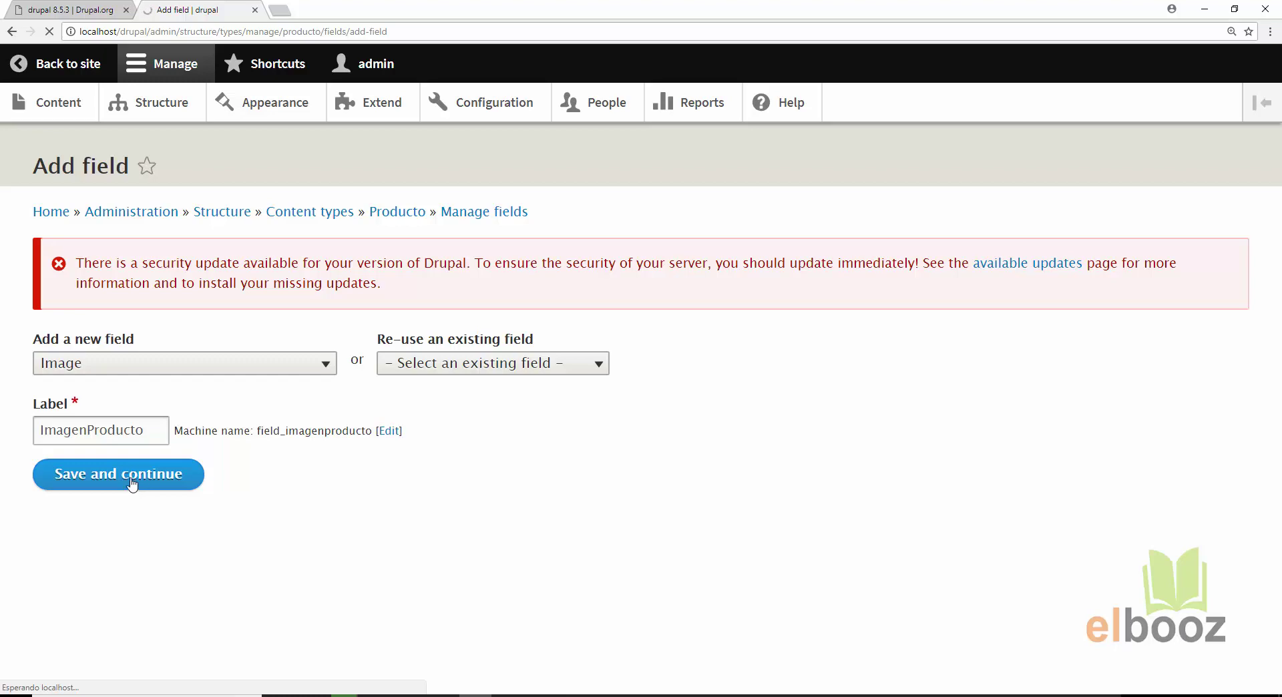
Step: Save the ImagenProducto field's storage settings with the allowed number of values limited to 1
scroll(289, 508, down, 4)
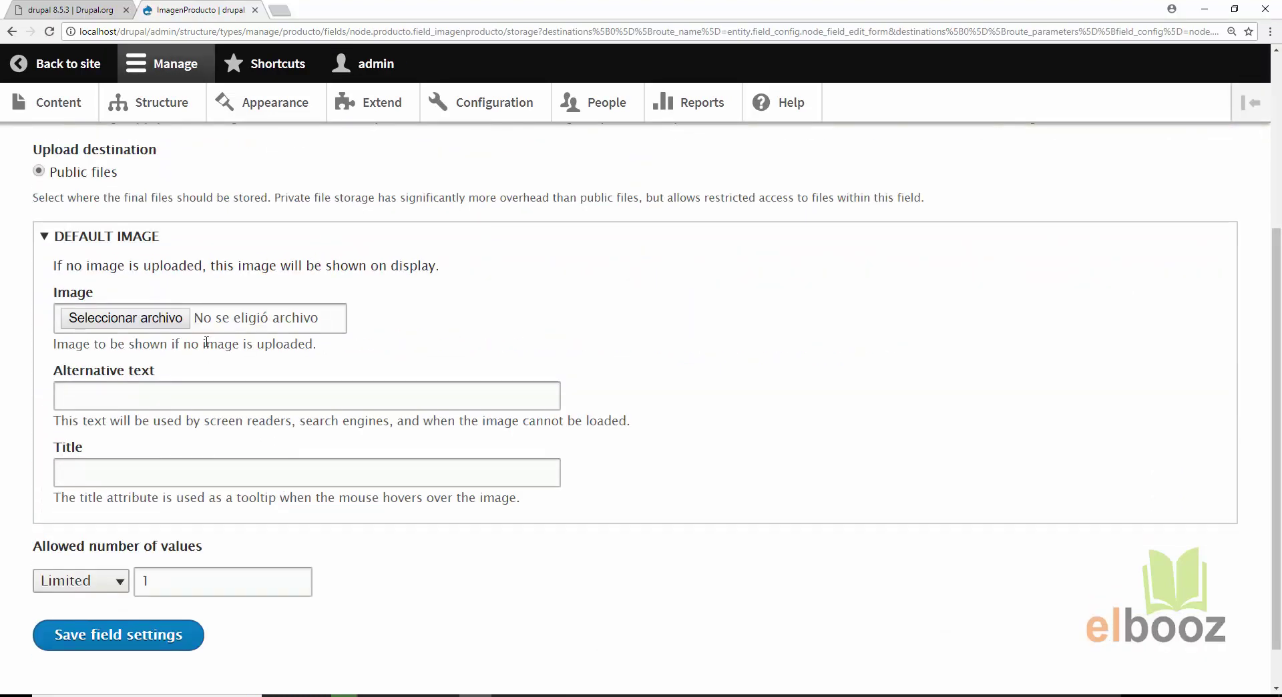
scroll(174, 438, down, 1)
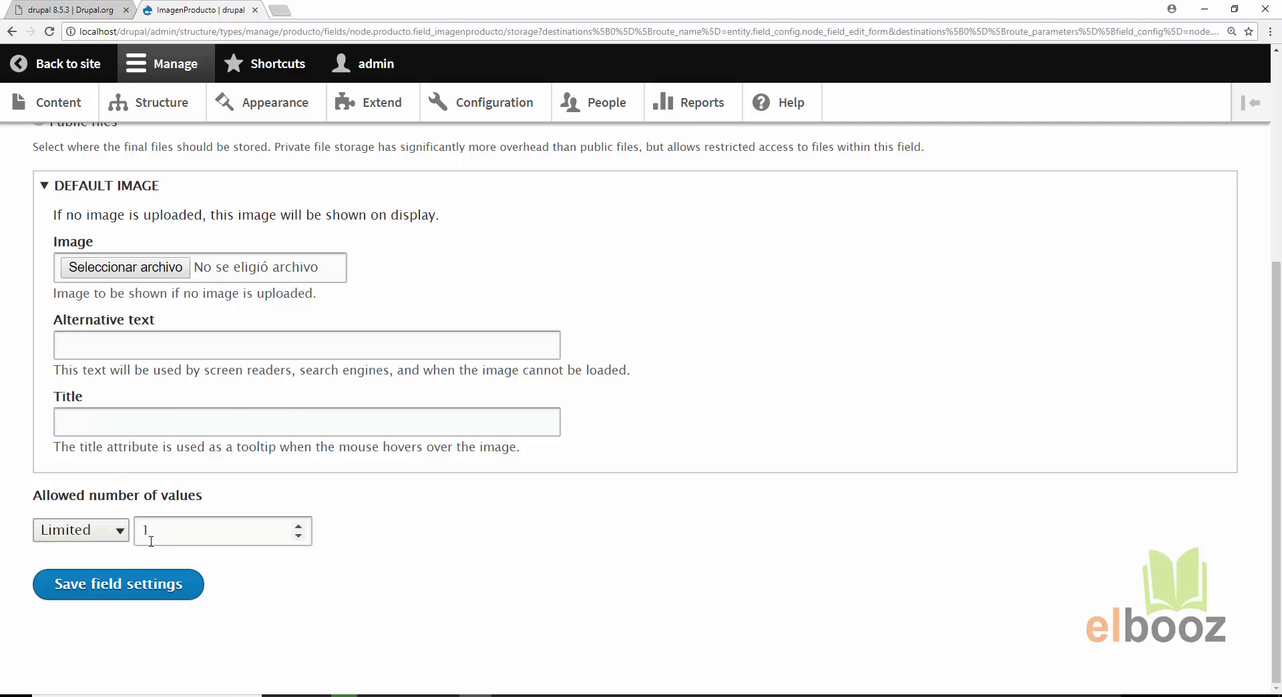
click(143, 591)
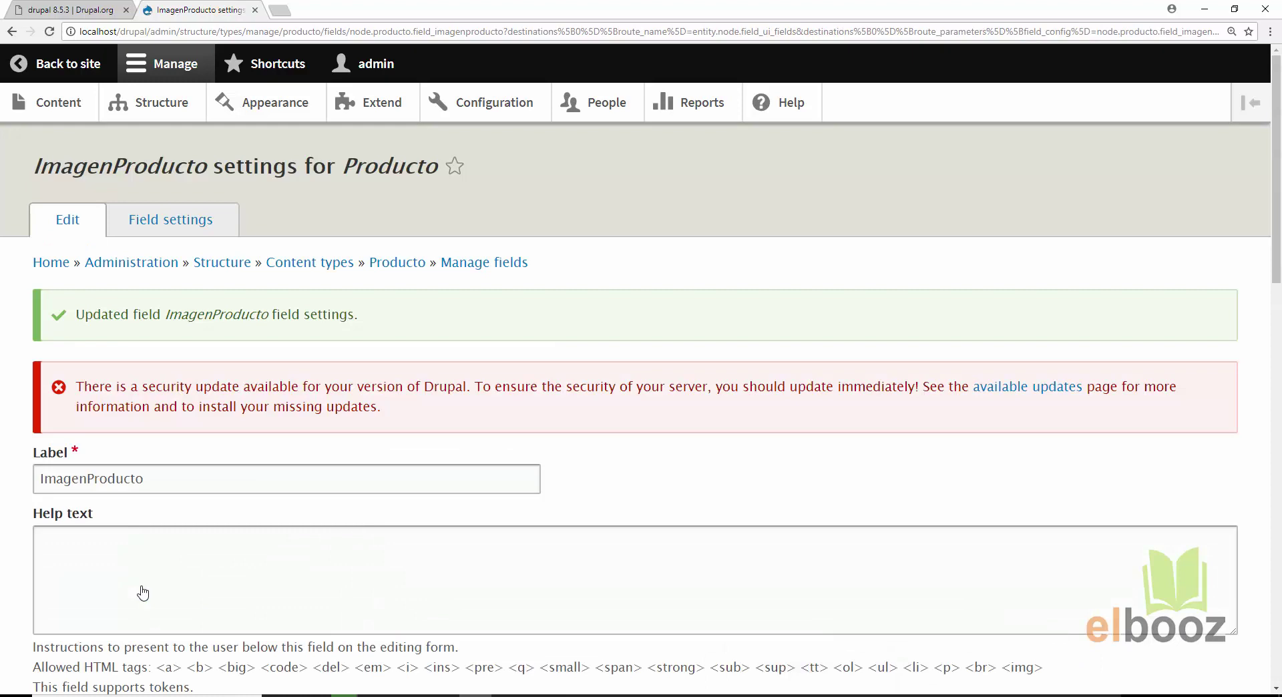
Step: Make ImagenProducto a required field and remove gif from its allowed file extensions
scroll(258, 561, down, 4)
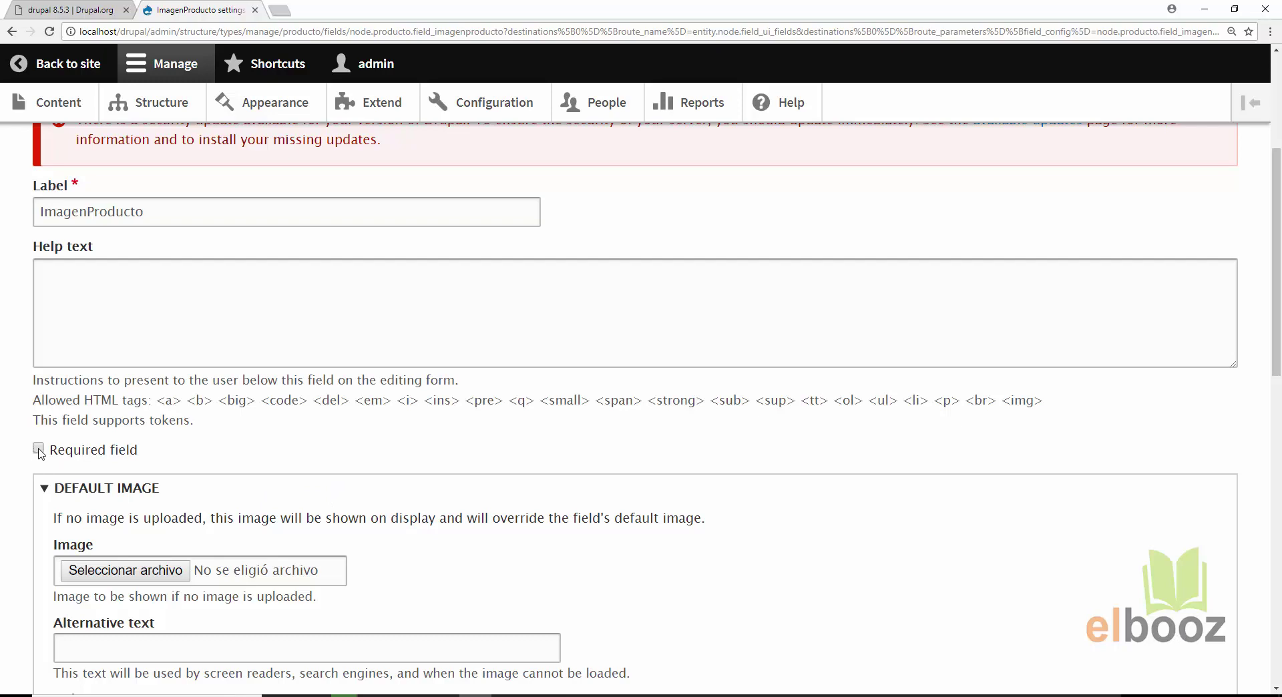
click(60, 455)
scroll(508, 471, down, 7)
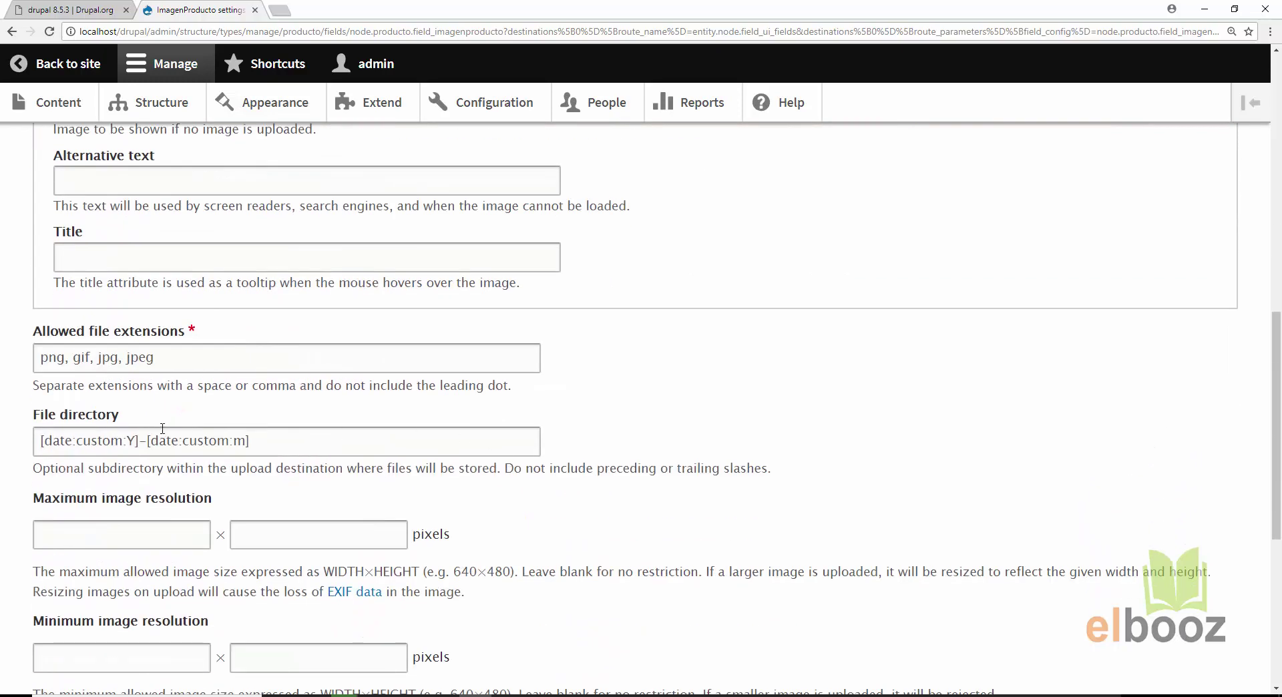
double_click(88, 357)
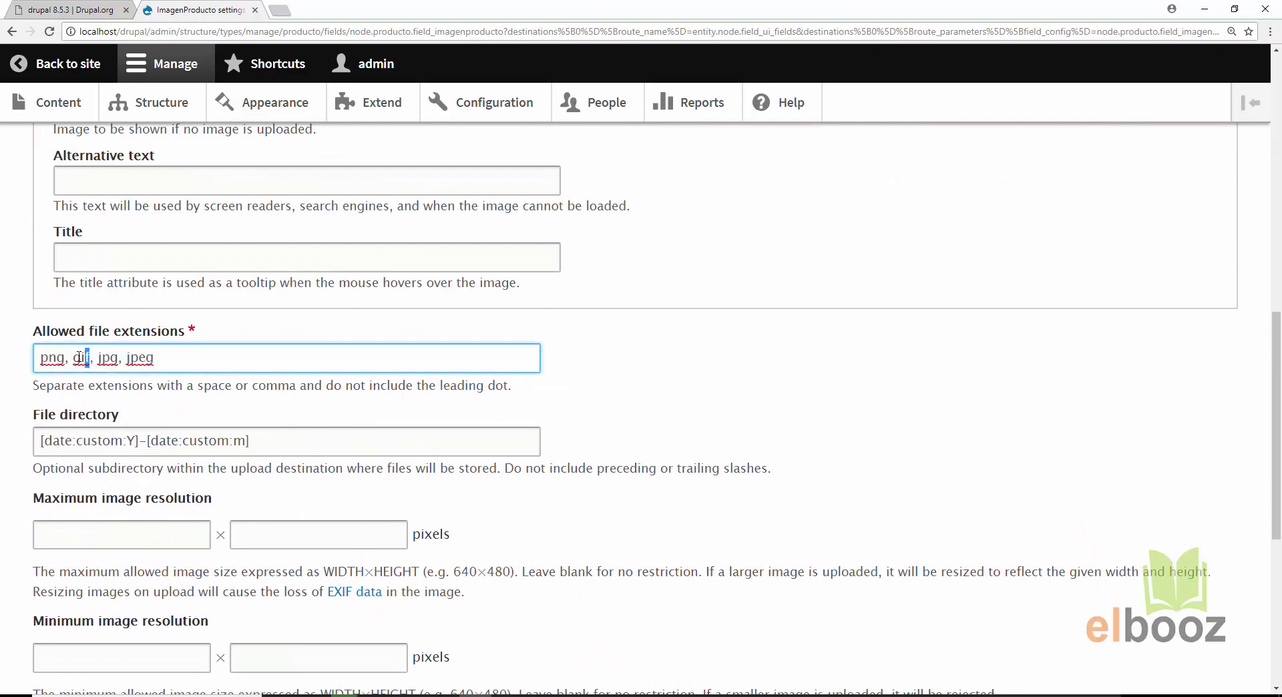
key(BackSpace)
key(BackSpace)
key(BackSpace)
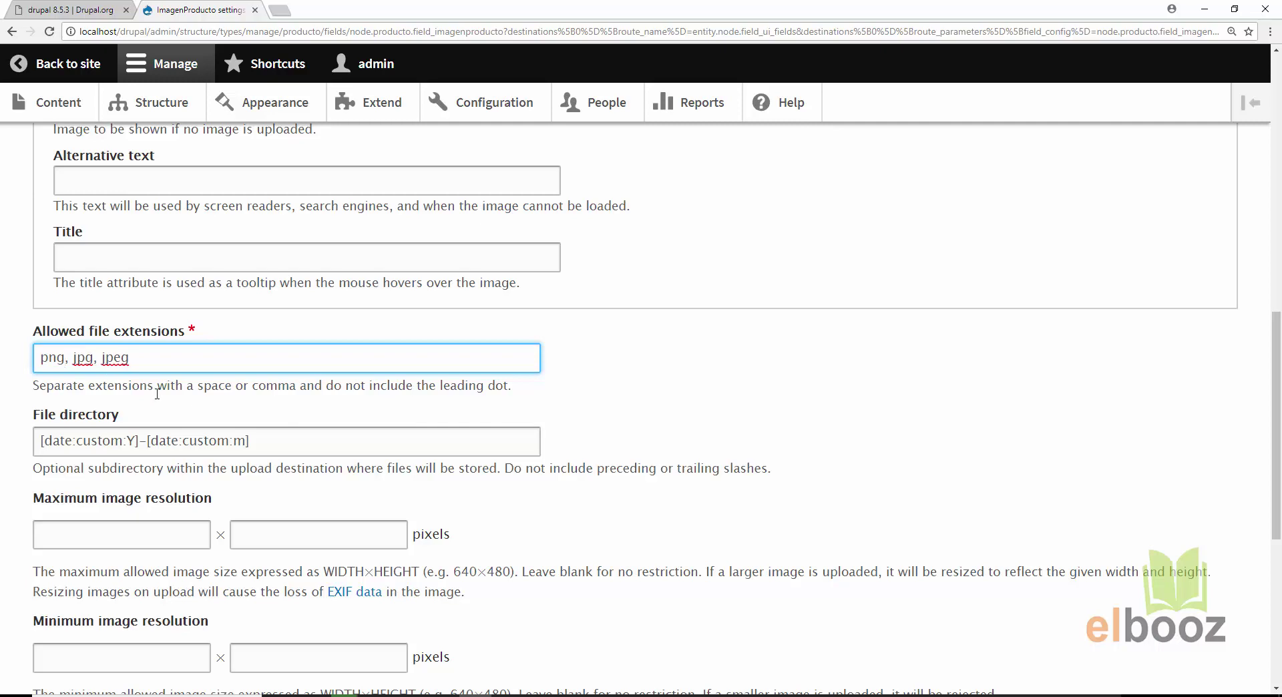
Step: Set the maximum image resolution to 1096 × 1096 pixels and the minimum to 800 × 600 pixels
scroll(300, 438, down, 2)
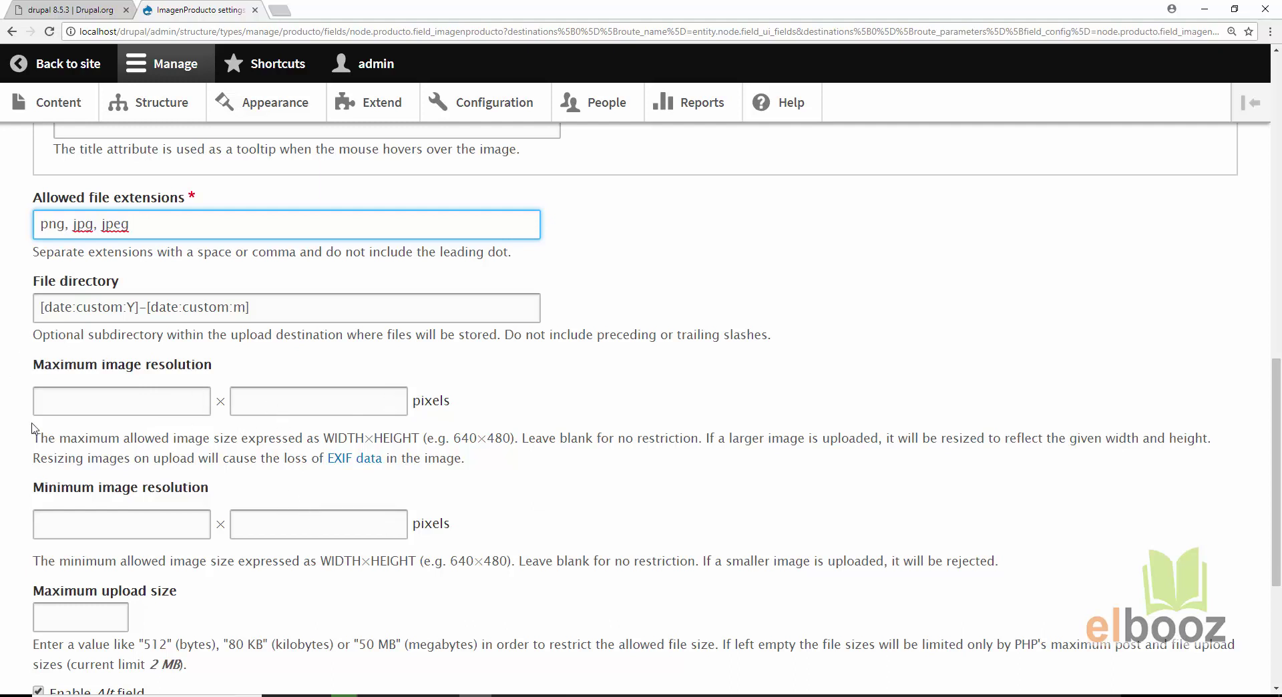
click(95, 404)
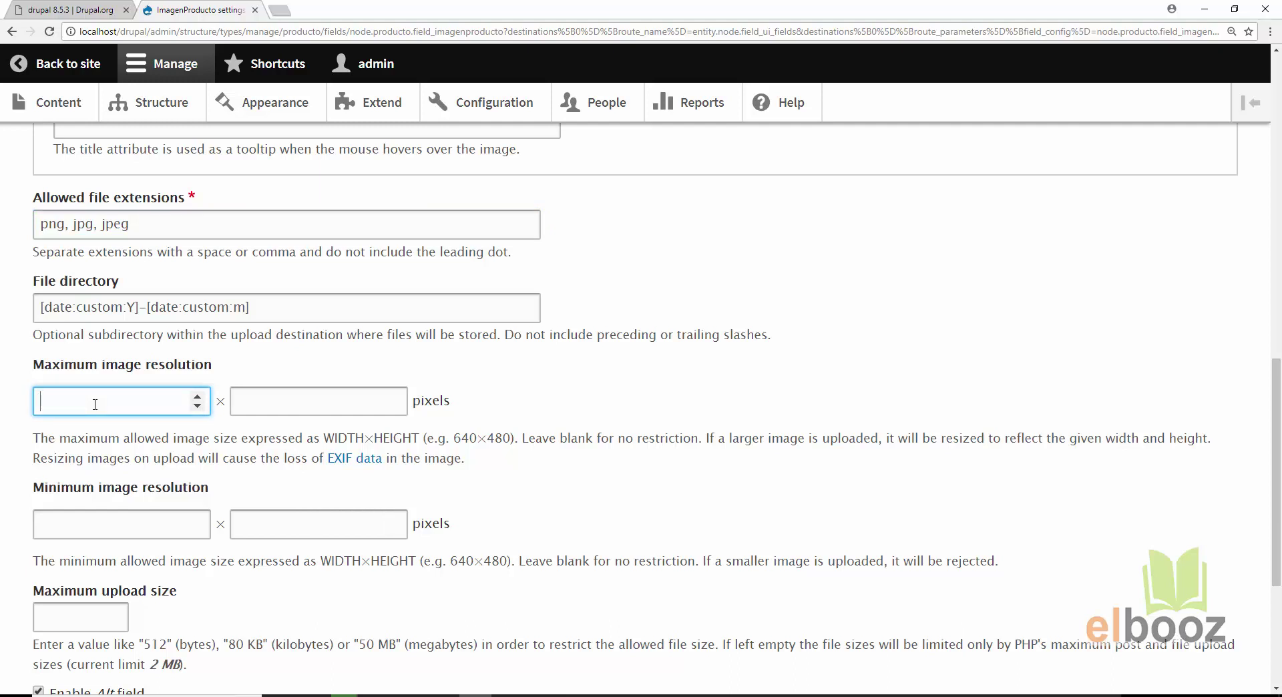
text(1096)
key(Tab)
text(1096)
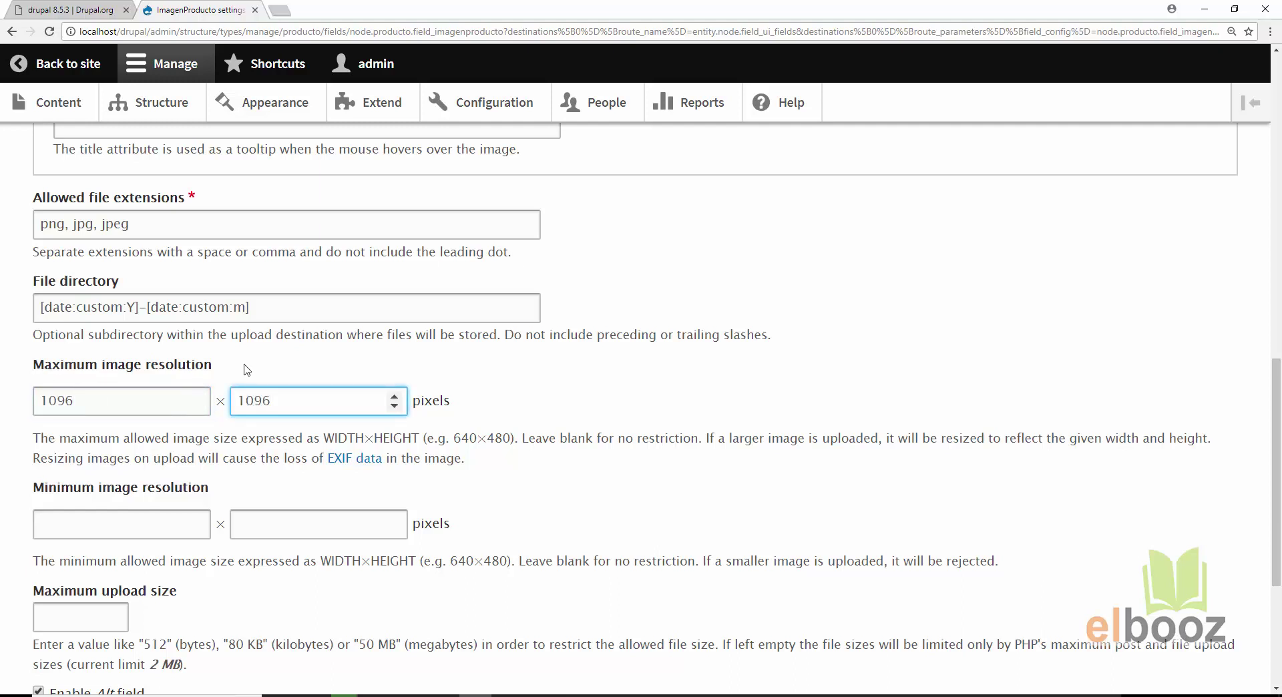
click(146, 522)
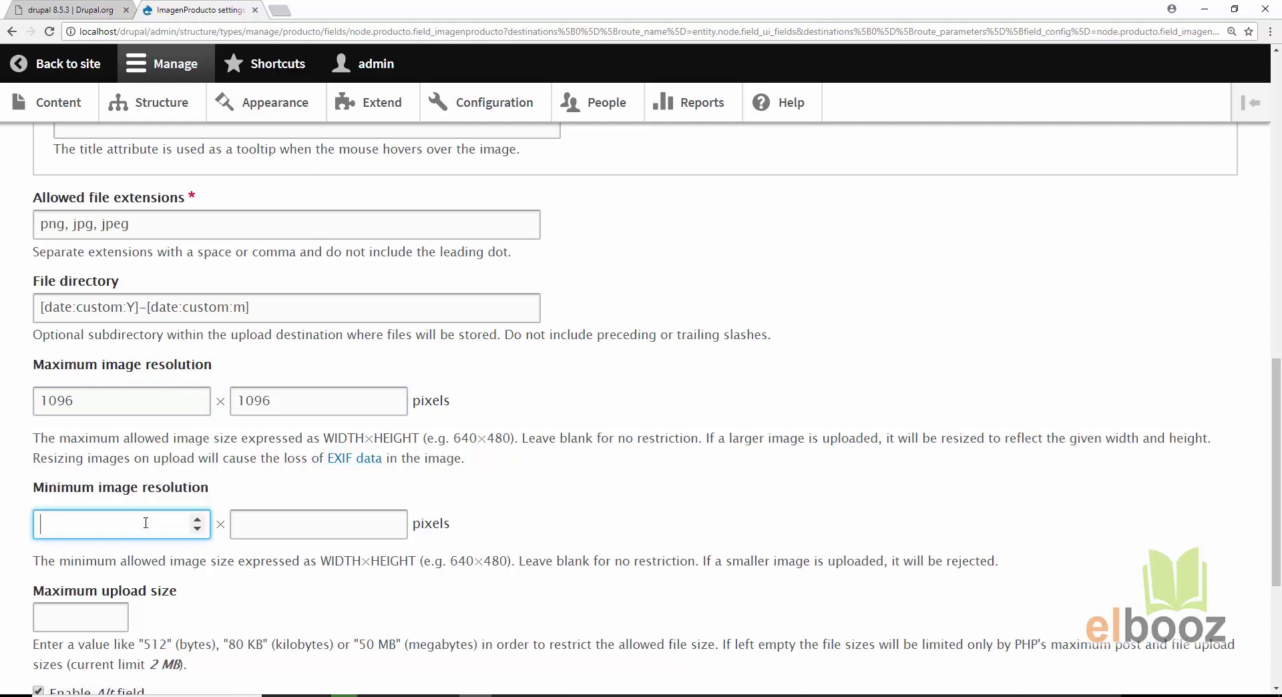
text(800)
key(Tab)
text(600)
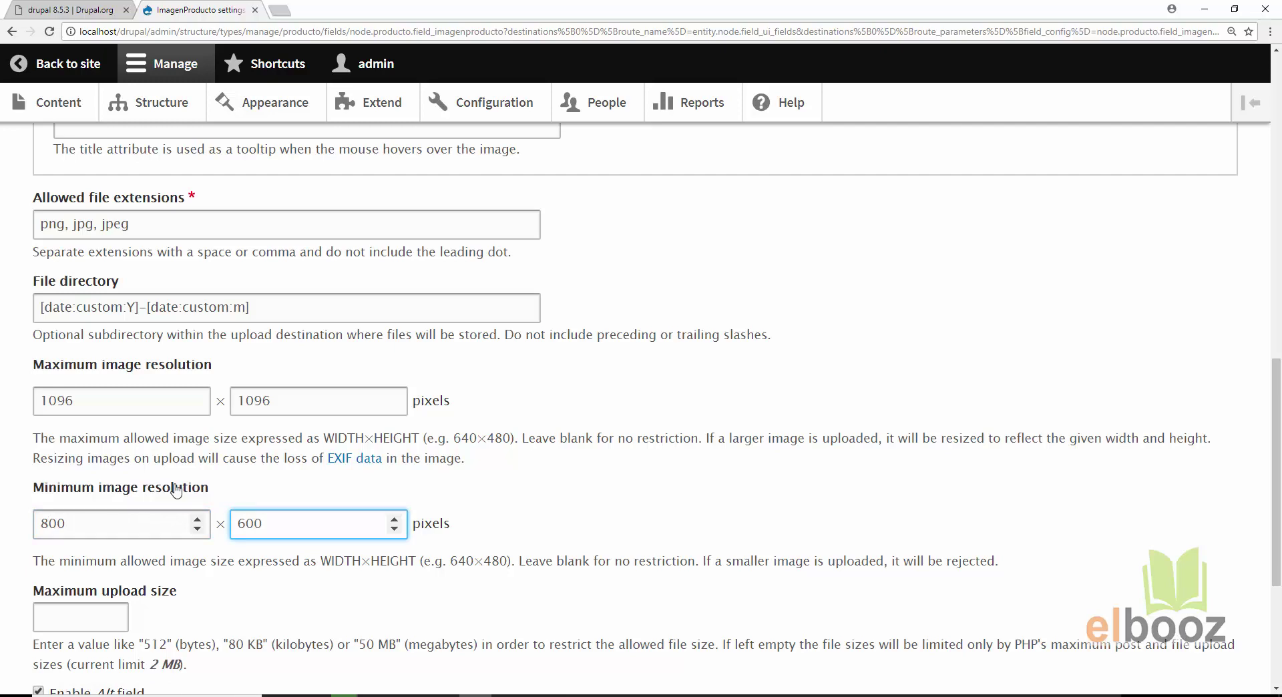
Step: Set the image field's maximum upload size to 2 MB
scroll(177, 491, down, 3)
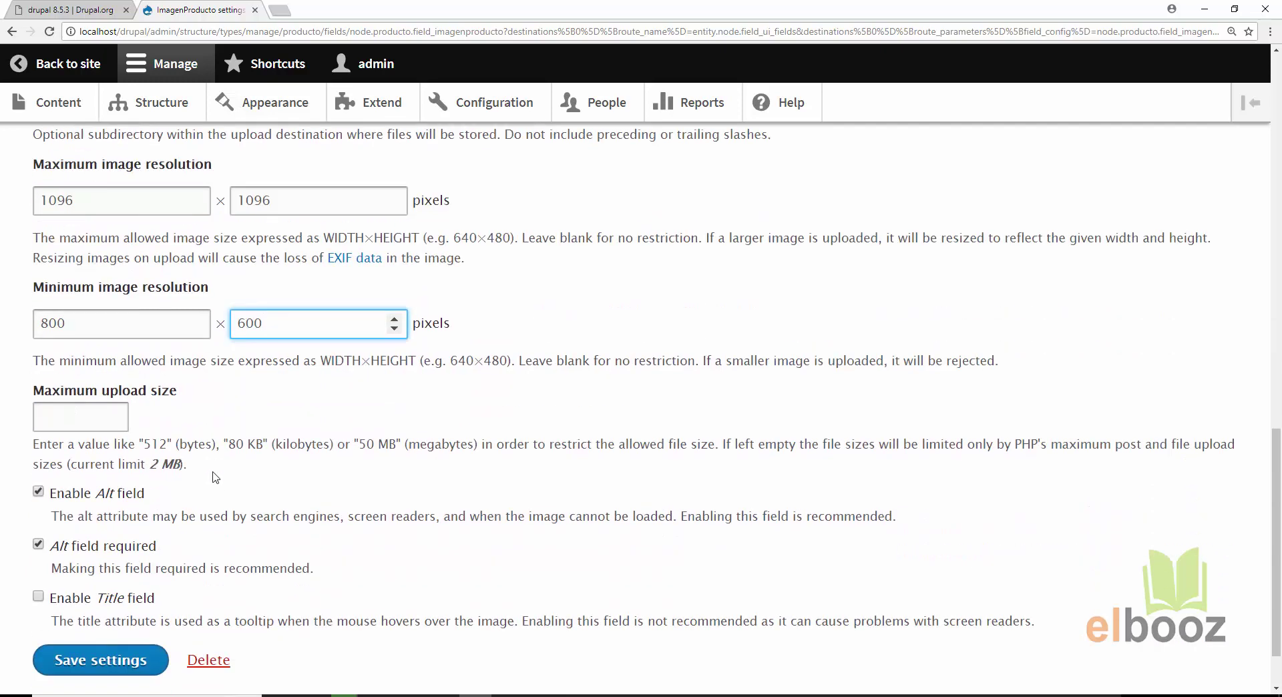
scroll(215, 477, down, 1)
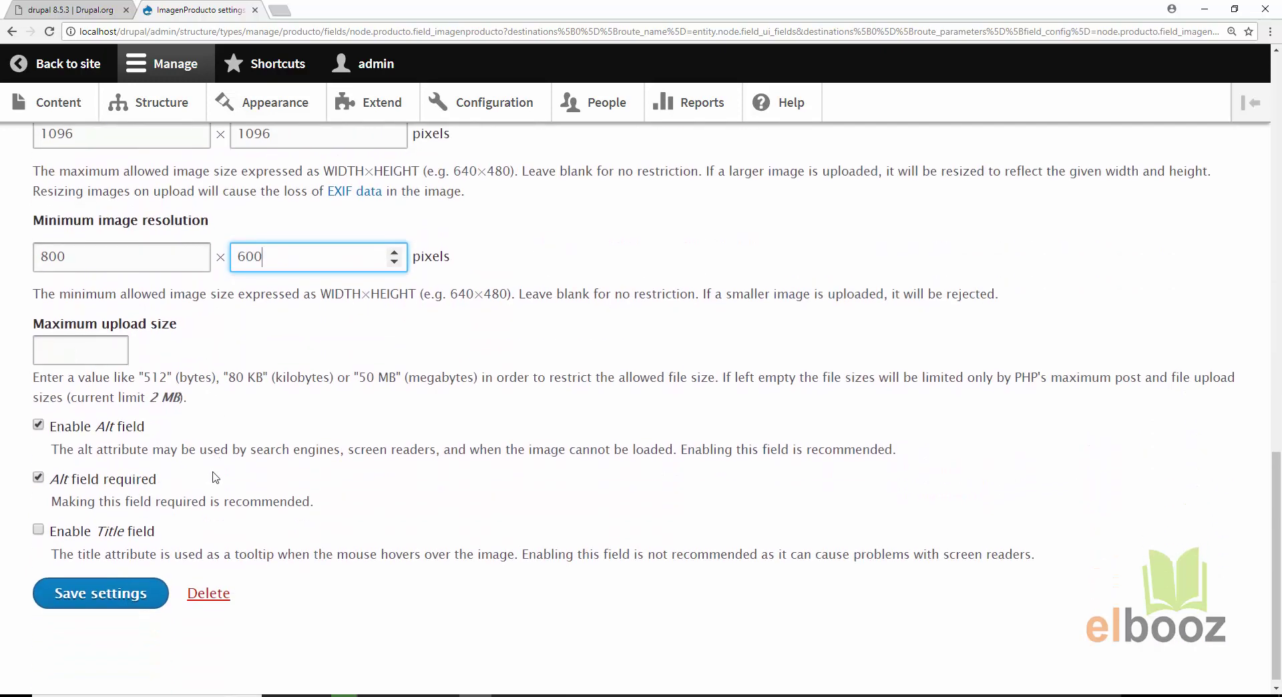
click(82, 356)
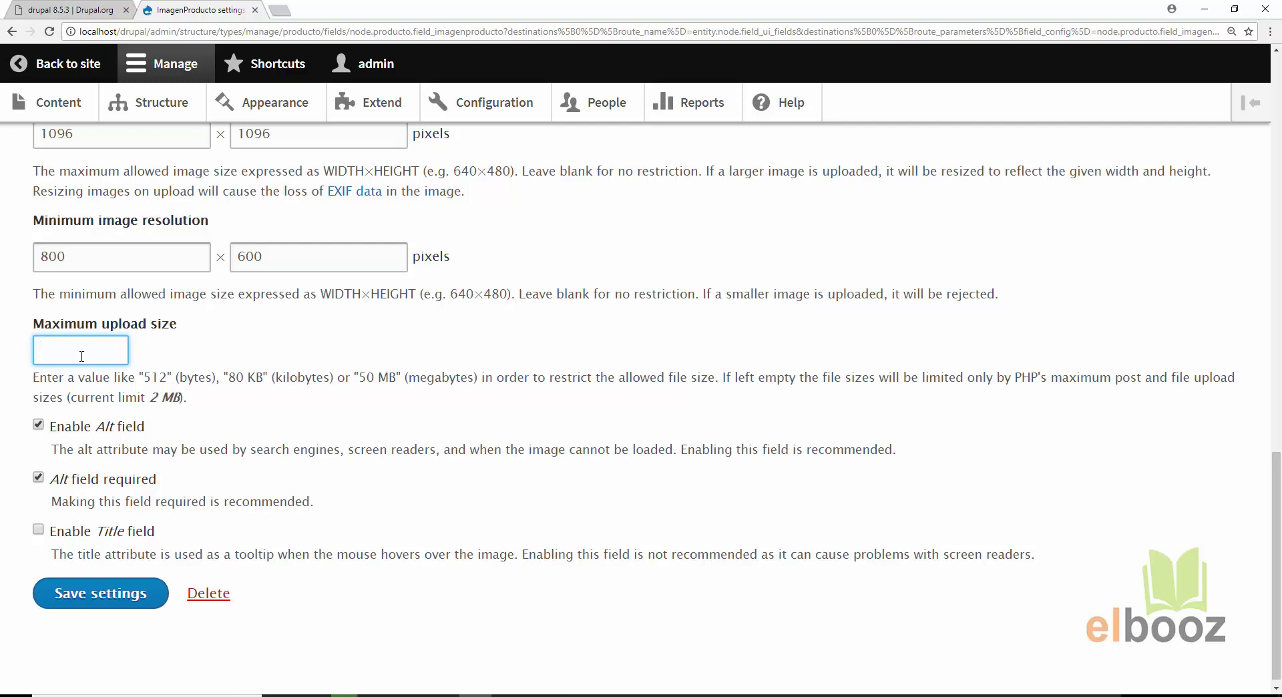
text(2 MB)
Step: Enable the image's Title field, make it required, and save the ImagenProducto settings
click(39, 532)
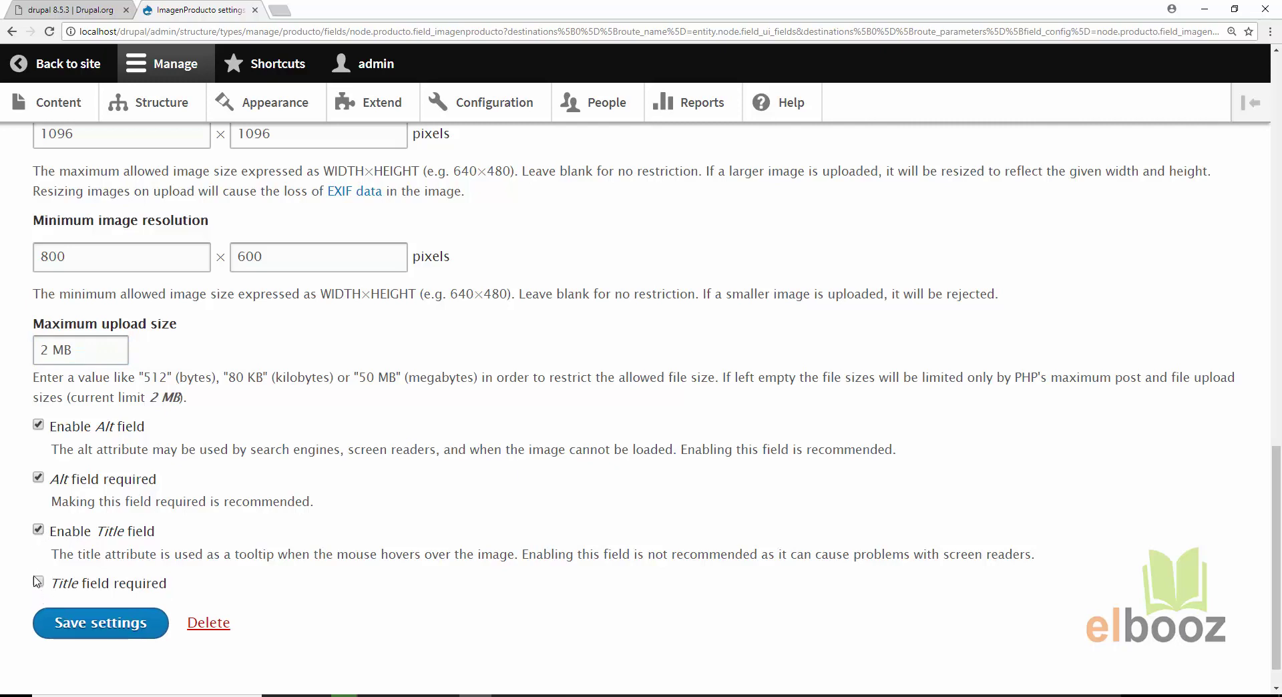
click(38, 583)
click(107, 629)
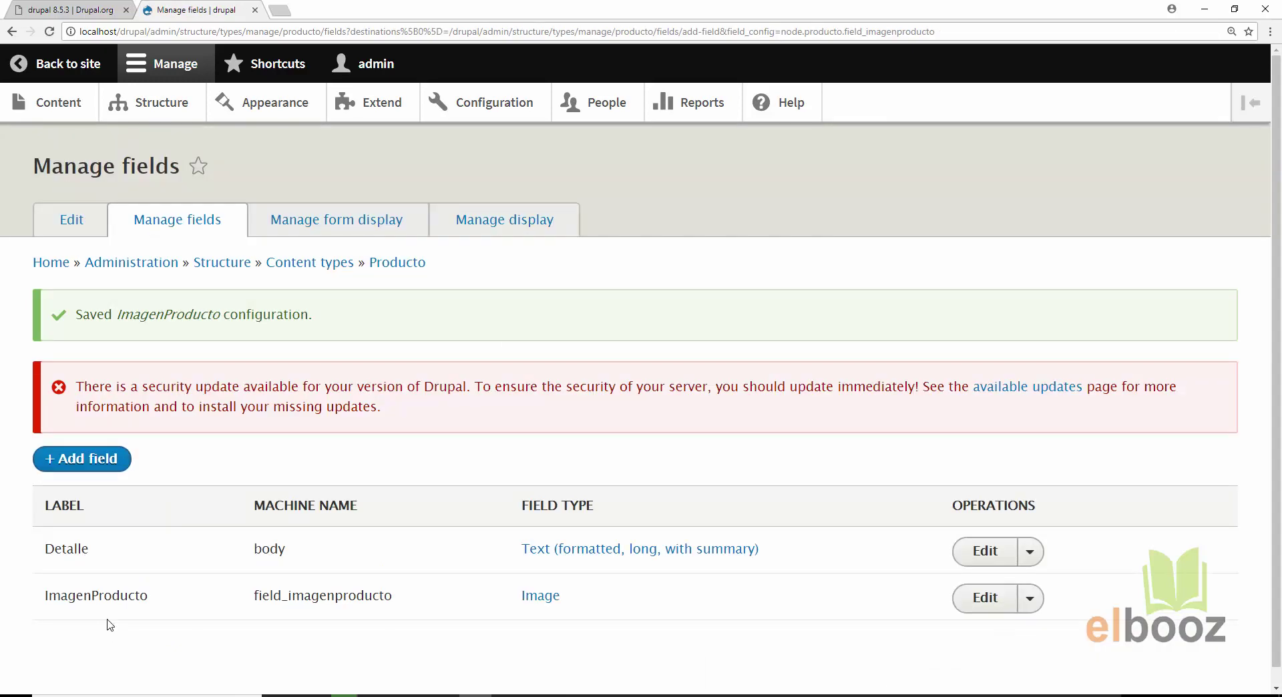
Step: Relabel the image field as Imagen Producto, with a space, and save its settings
click(978, 599)
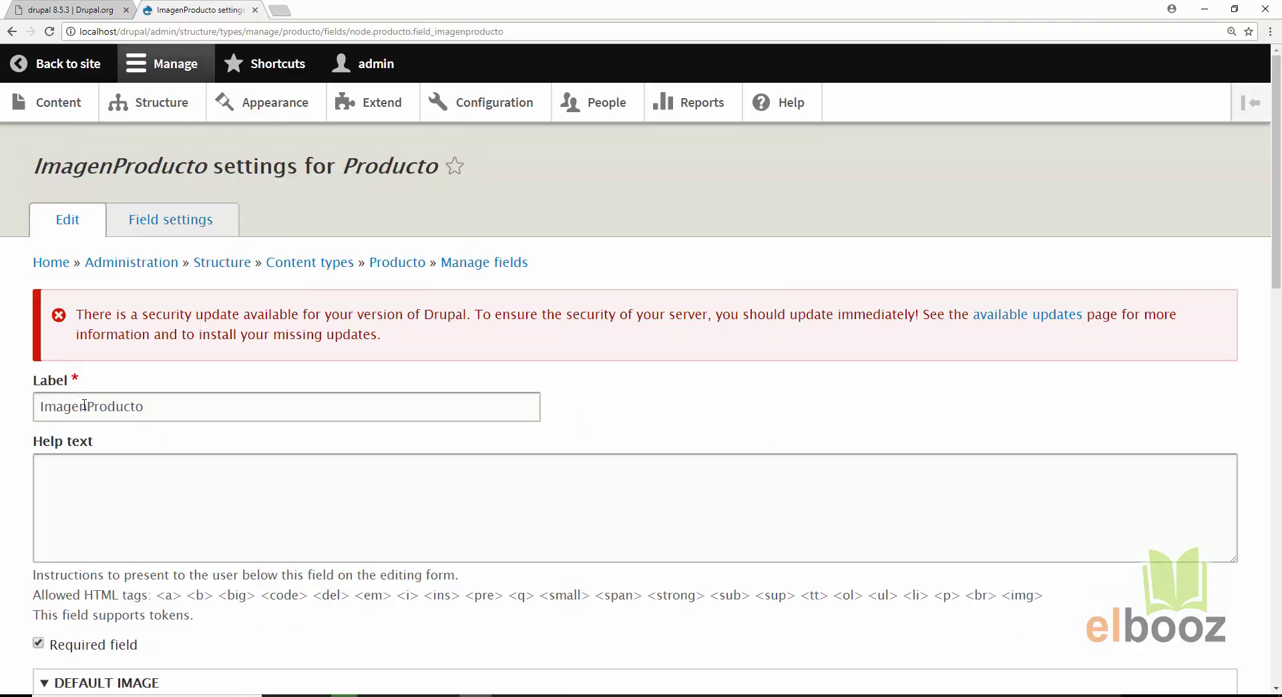
double_click(84, 406)
scroll(531, 552, down, 20)
key(Return)
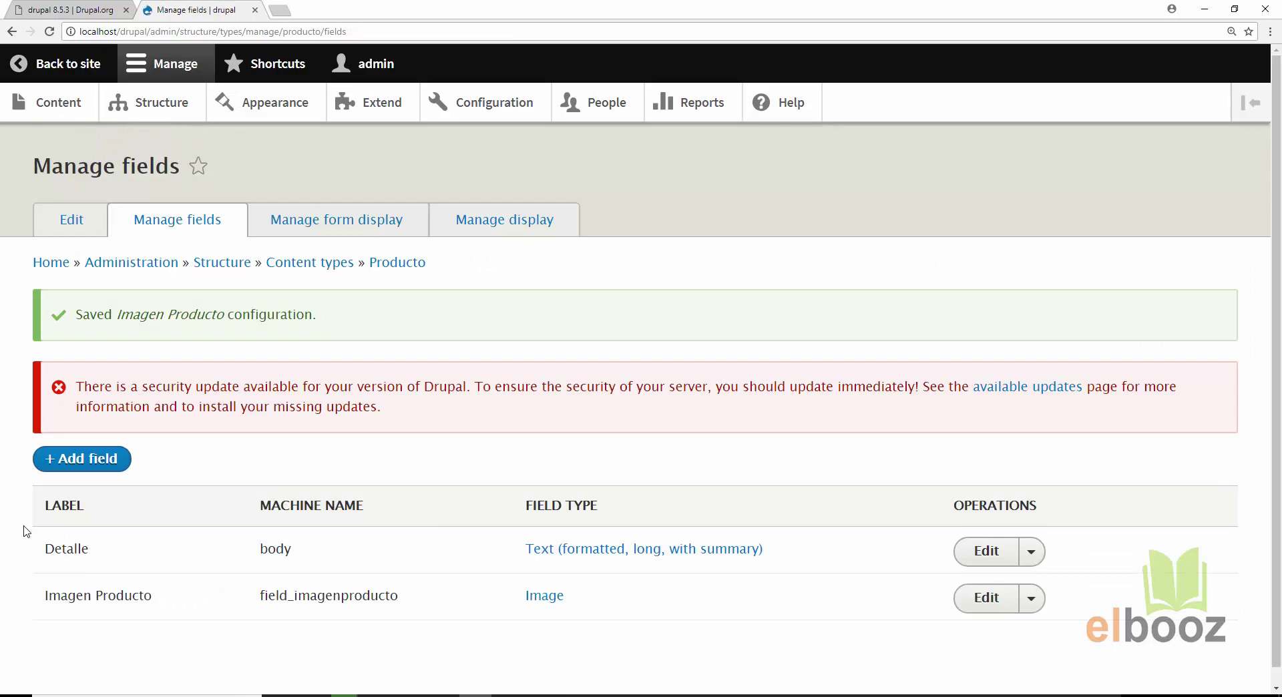
Step: Add a Number (decimal) field labelled Precio to Producto and save its storage settings
click(105, 471)
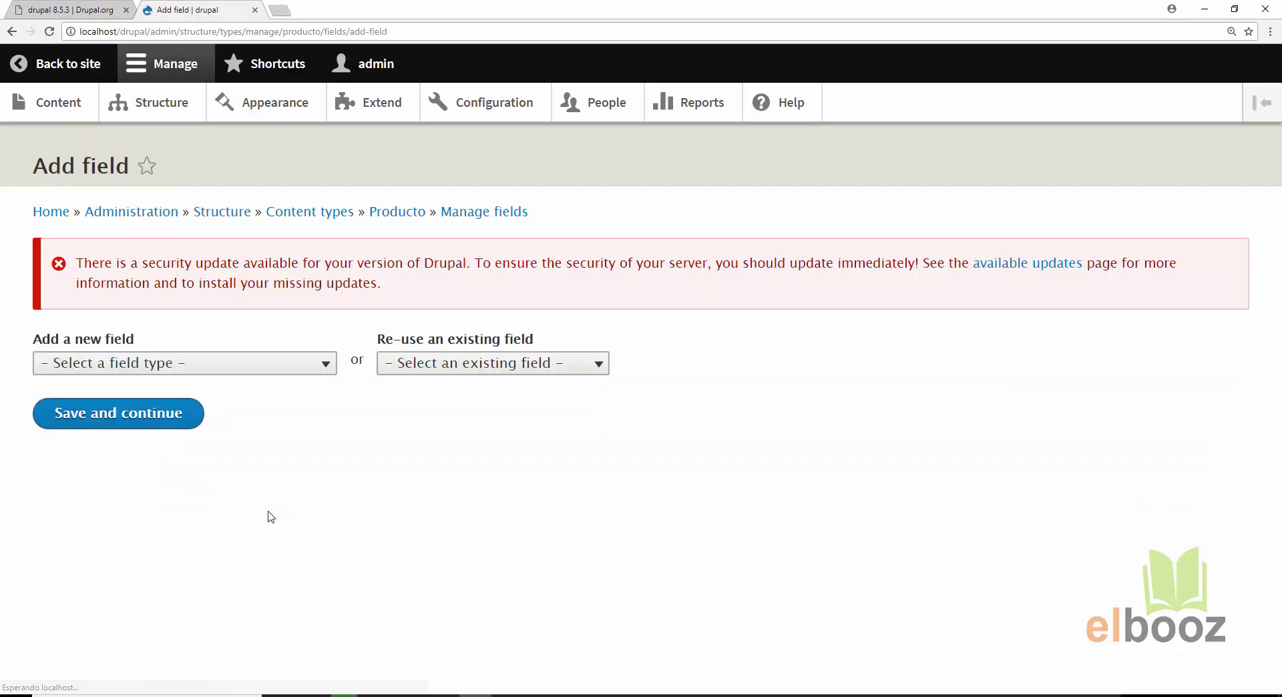
click(306, 365)
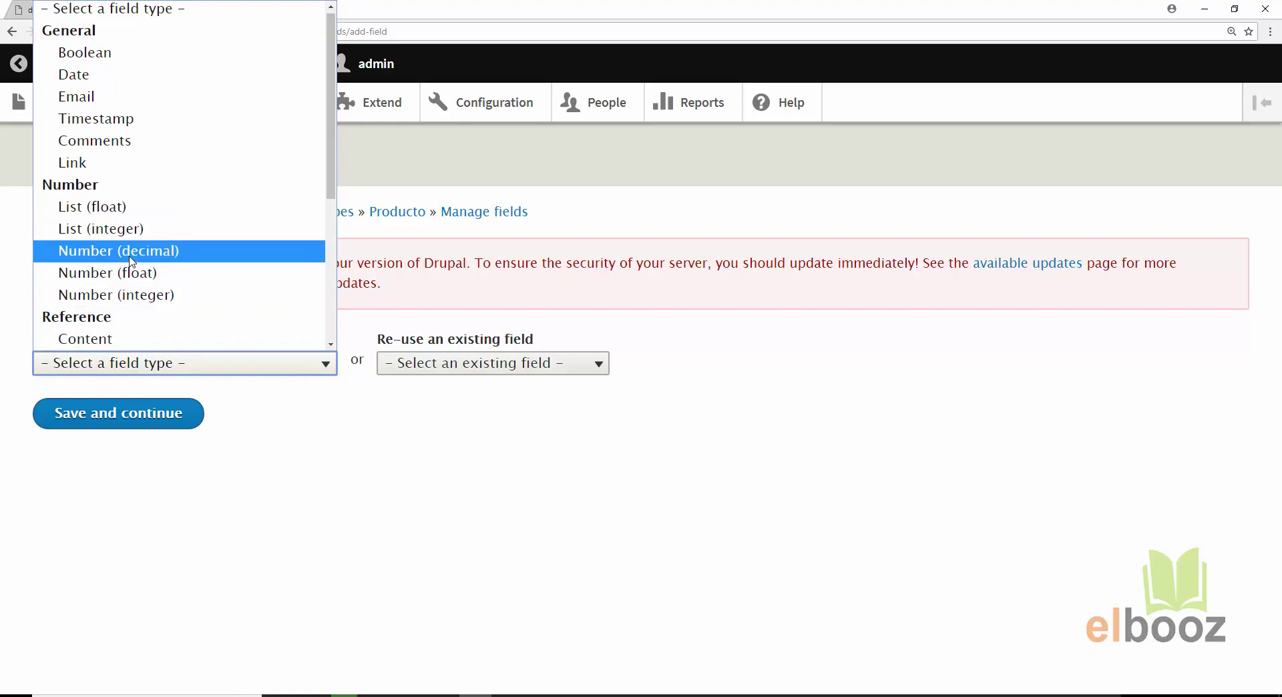
click(131, 252)
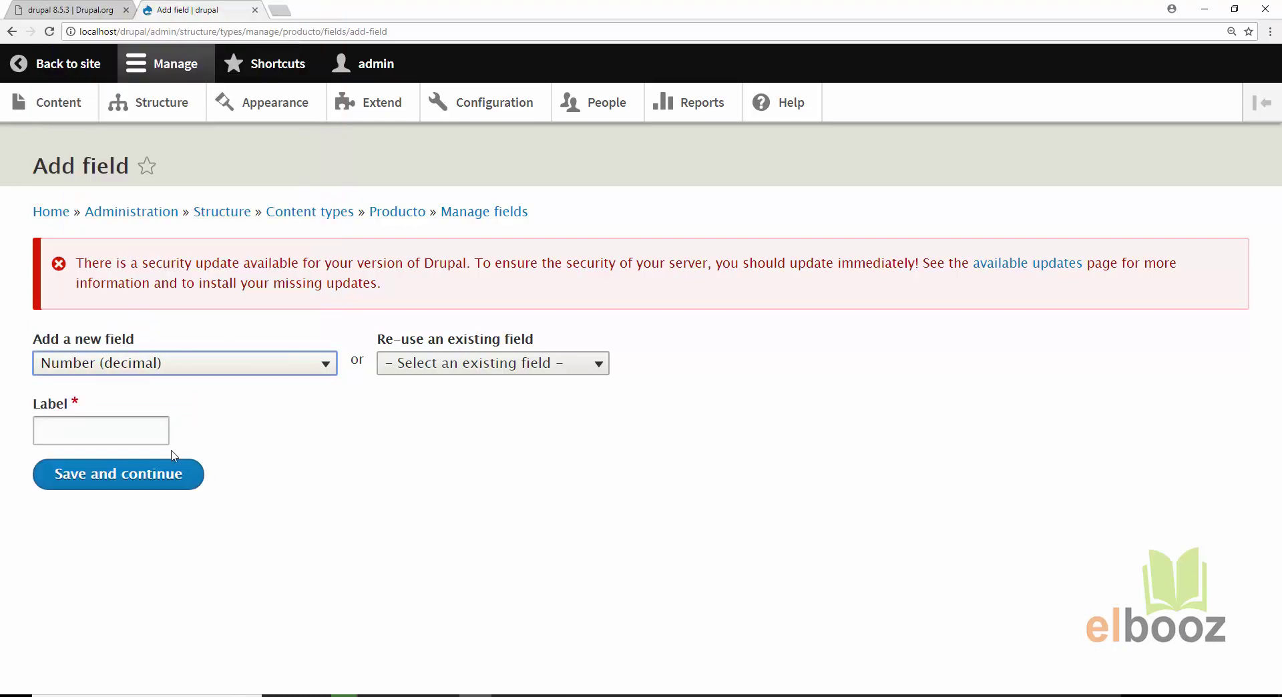
click(125, 437)
text(Precio)
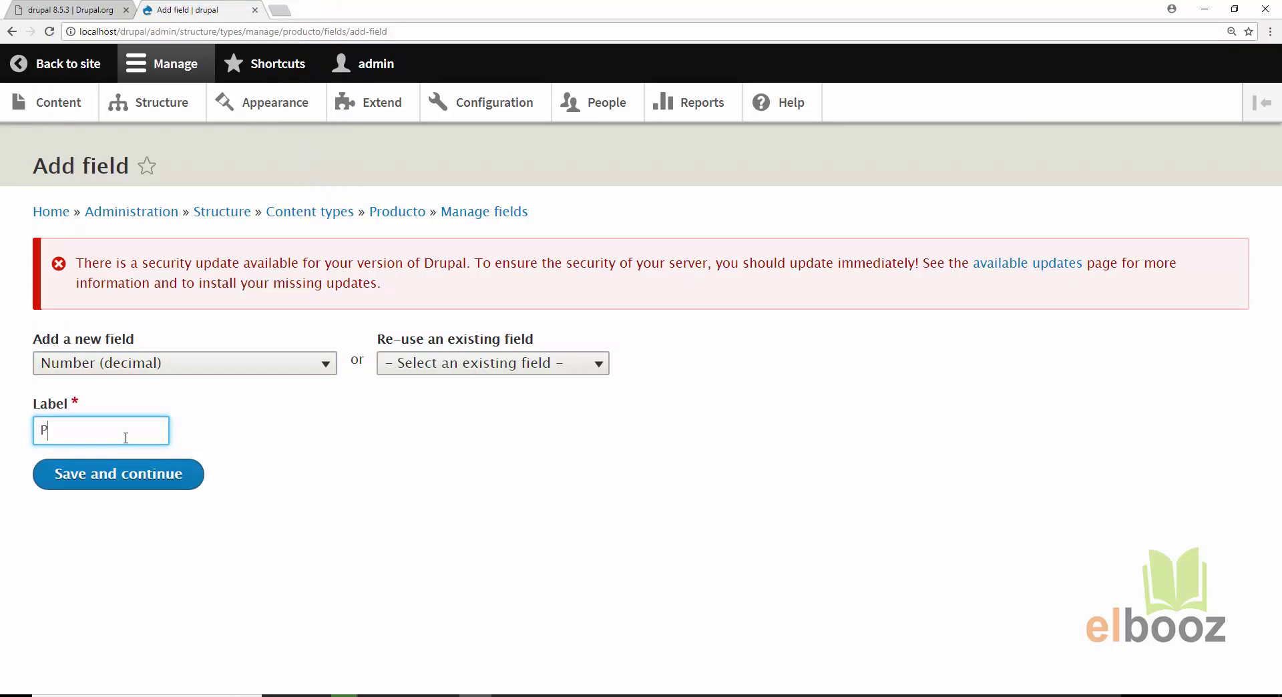
click(143, 483)
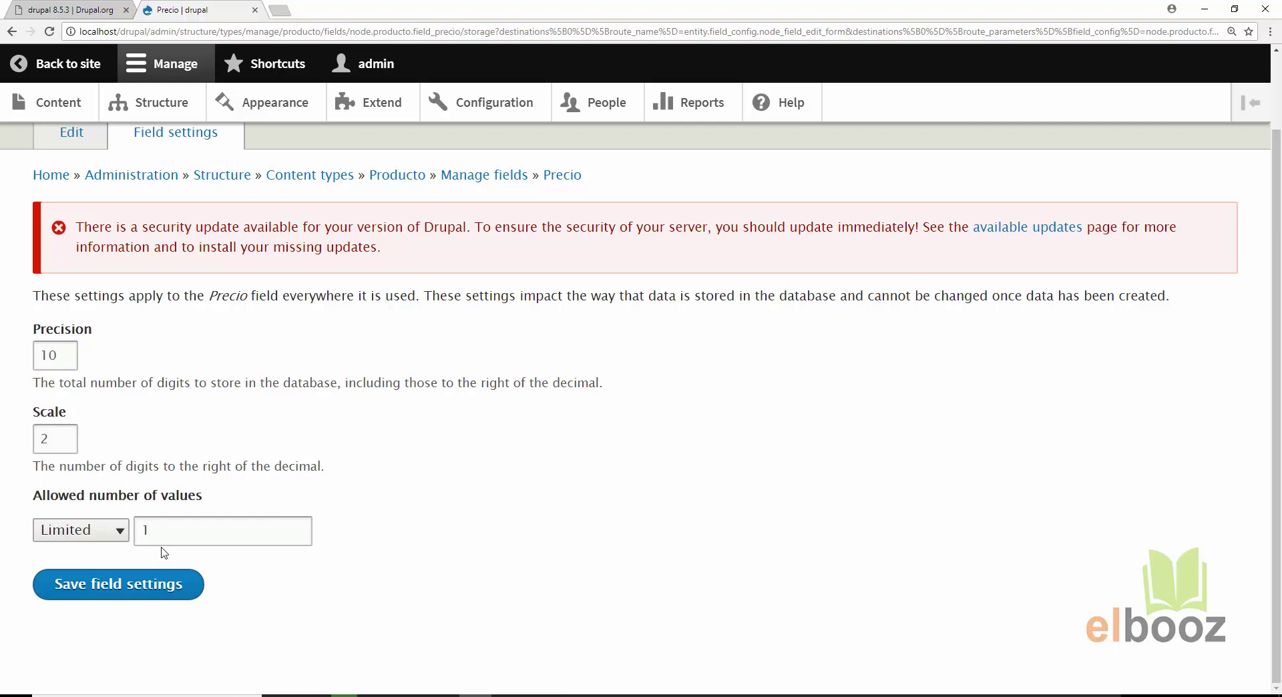
click(155, 590)
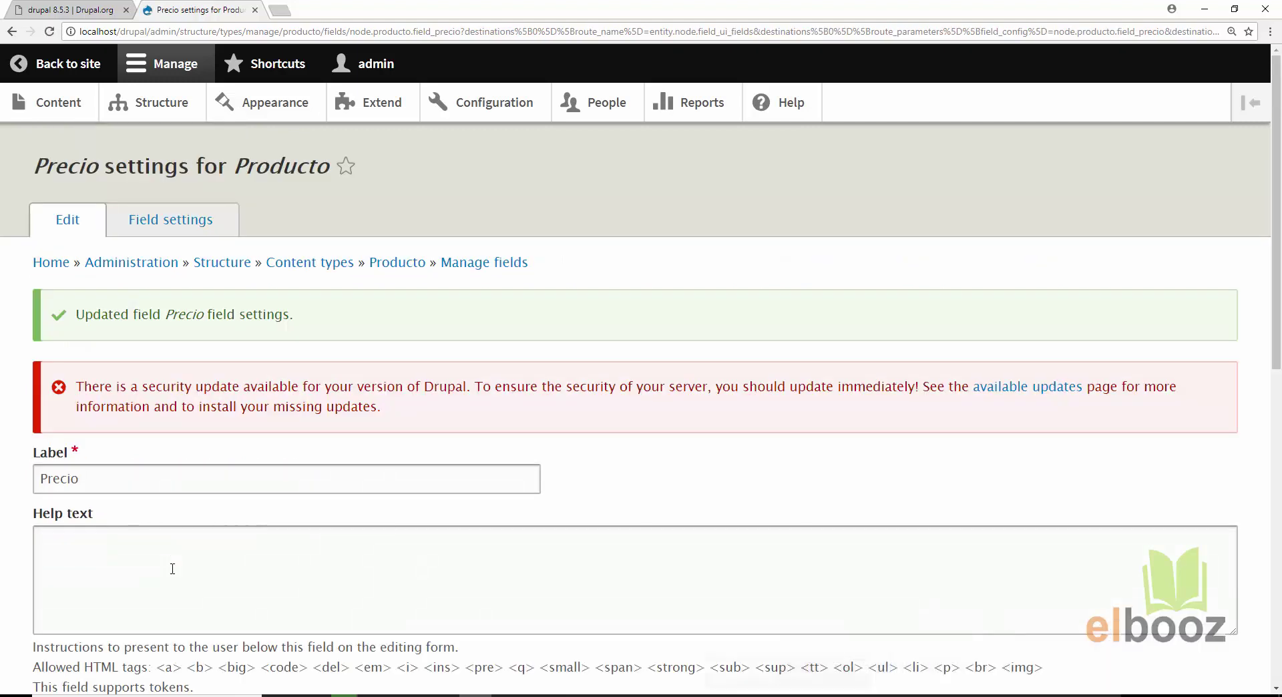
Step: Make Precio a required field and set its minimum allowed value to 1
scroll(191, 554, down, 5)
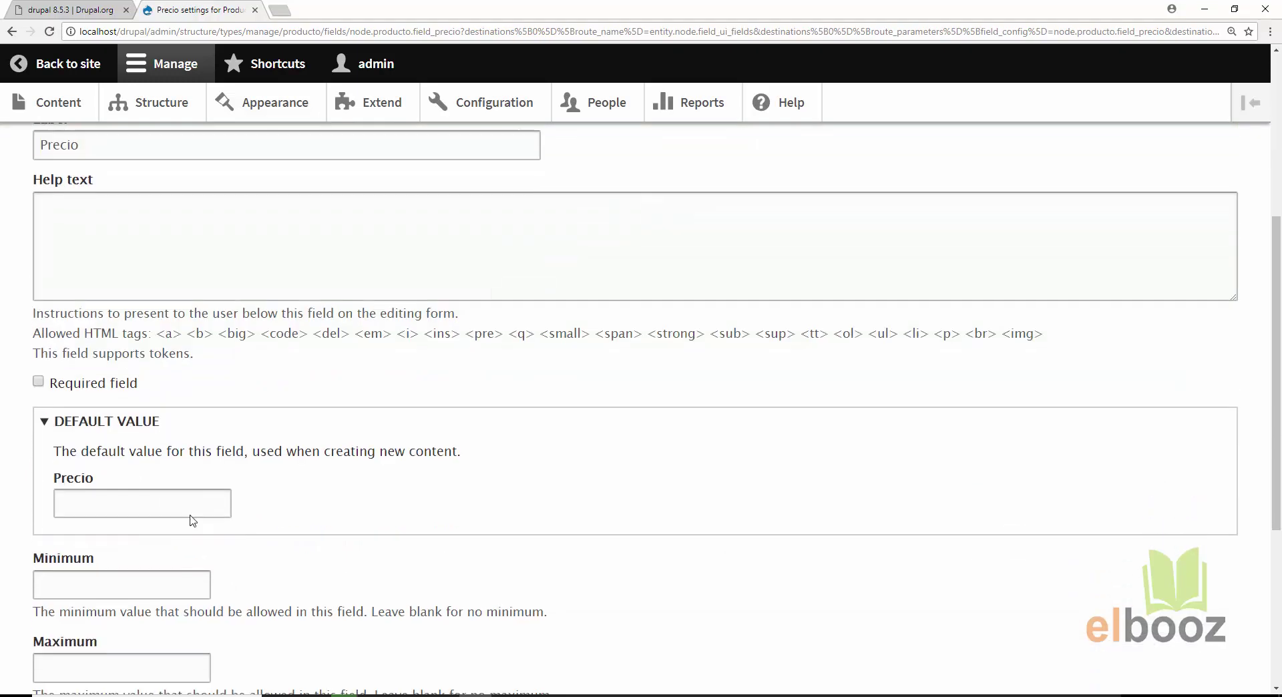
click(38, 382)
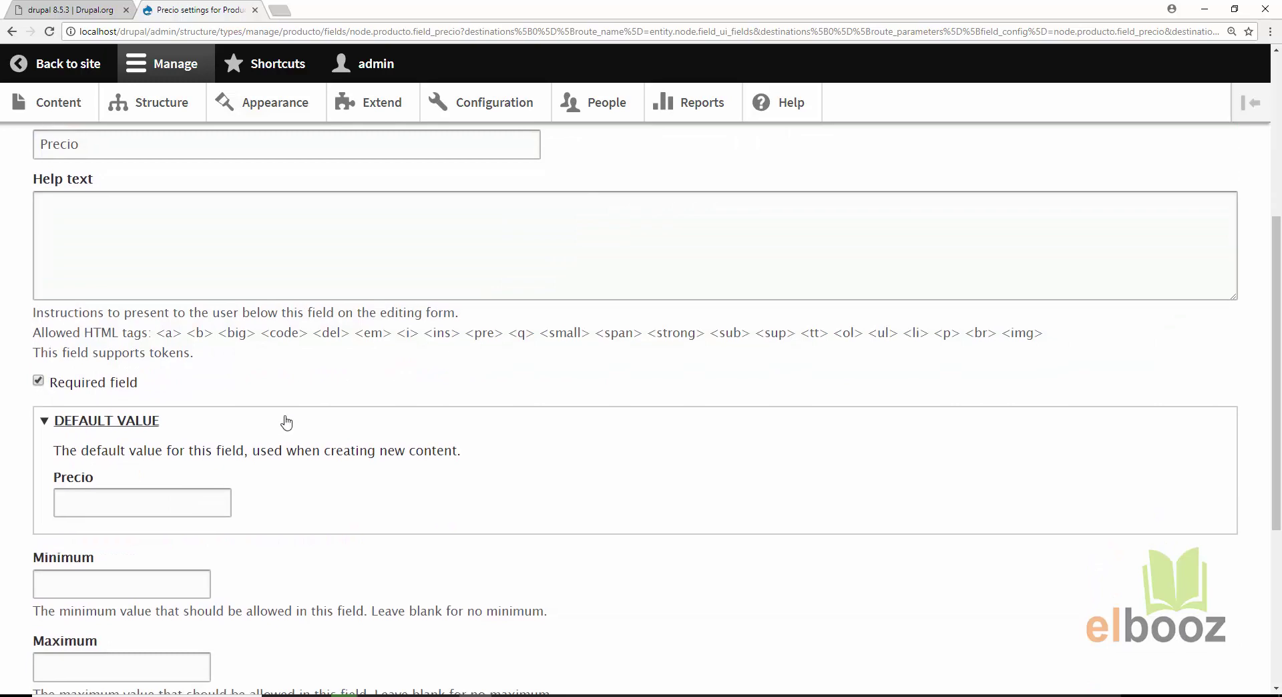
scroll(154, 404, down, 2)
scroll(160, 394, down, 1)
scroll(161, 393, down, 3)
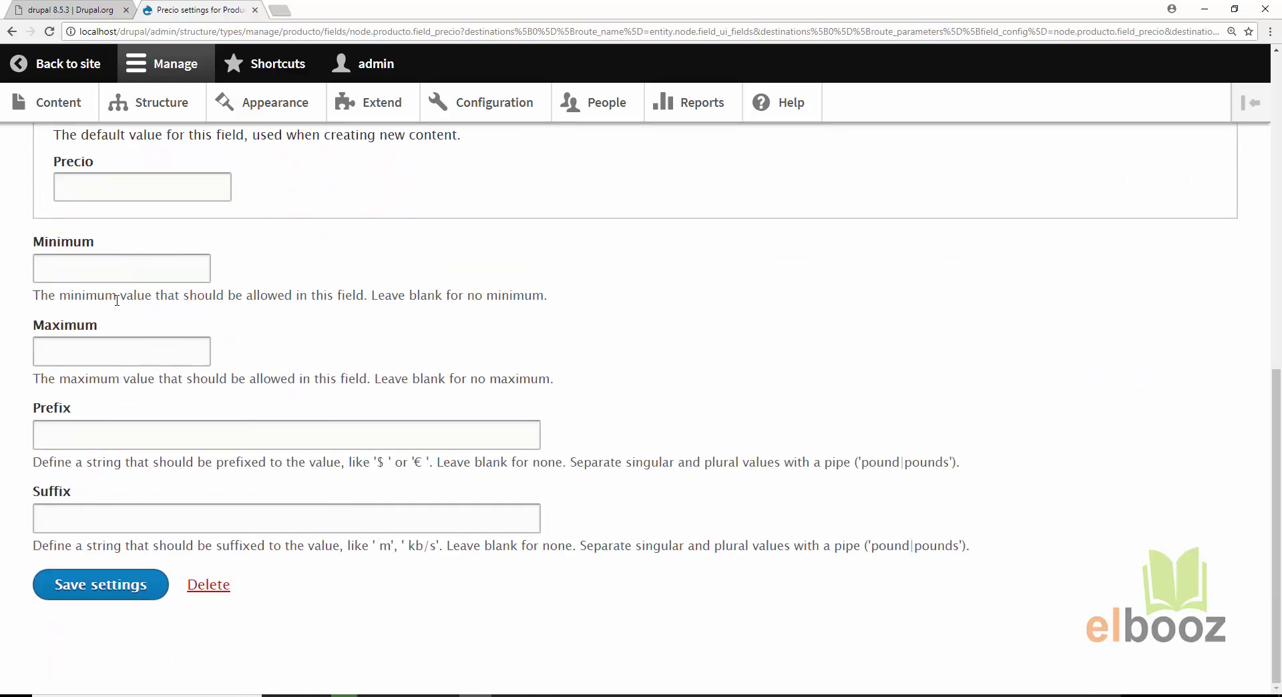
click(114, 264)
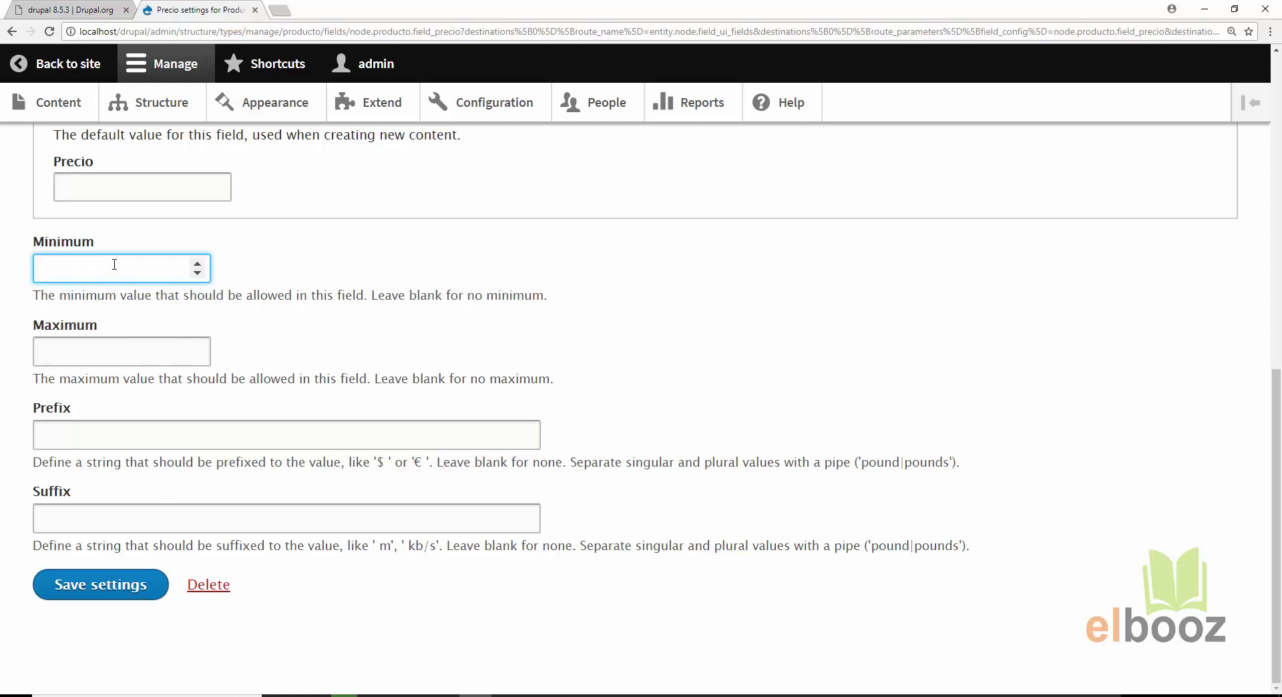
text(1)
click(121, 347)
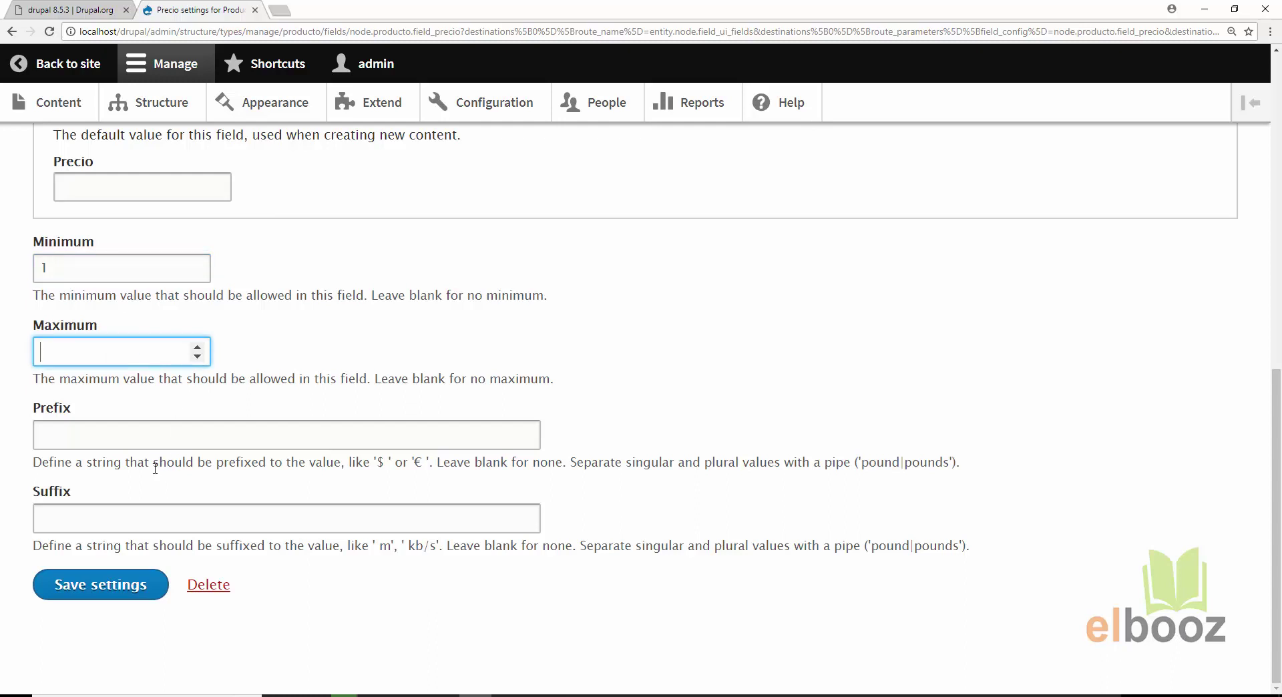
Step: Enter the dollar sign $ as the prefix of the Precio field
click(78, 437)
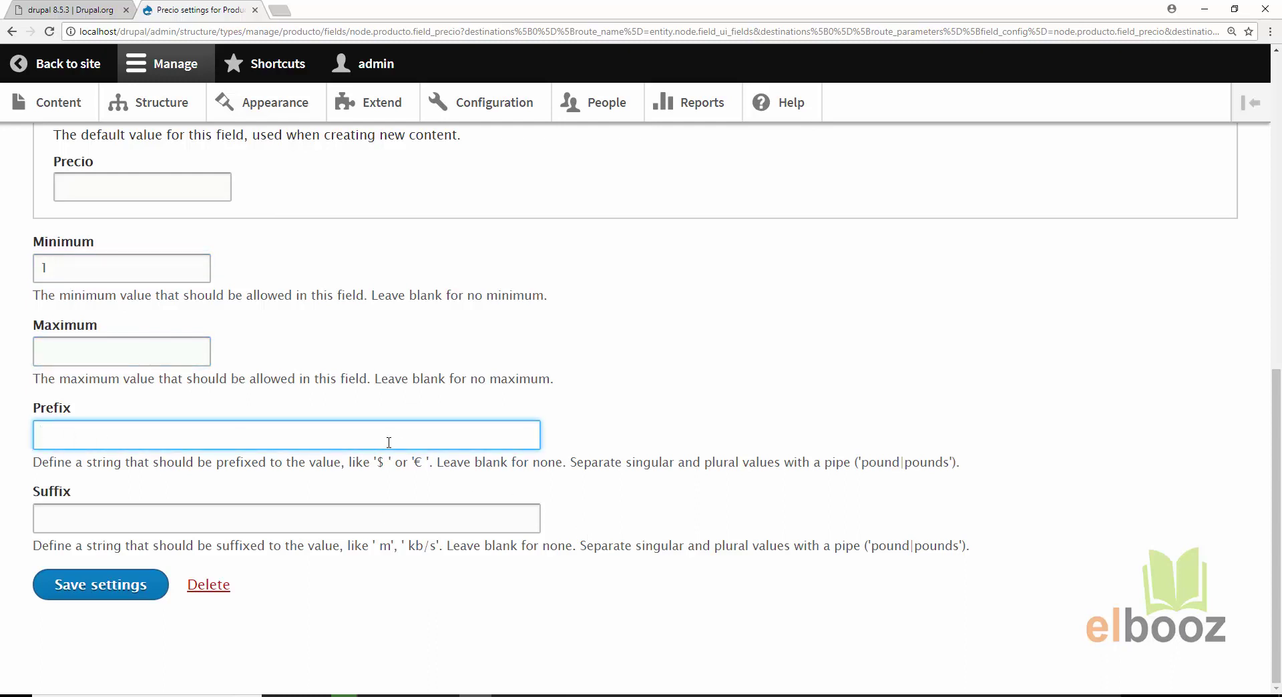
drag(376, 461, 422, 462)
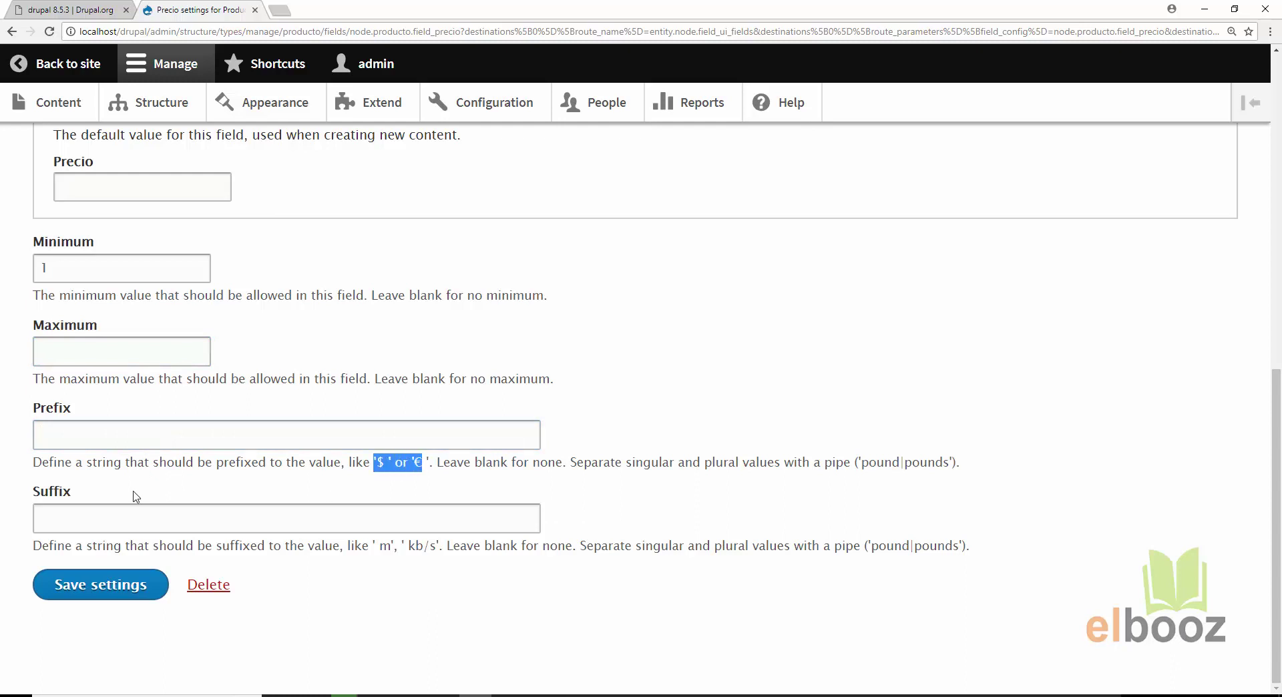
click(179, 431)
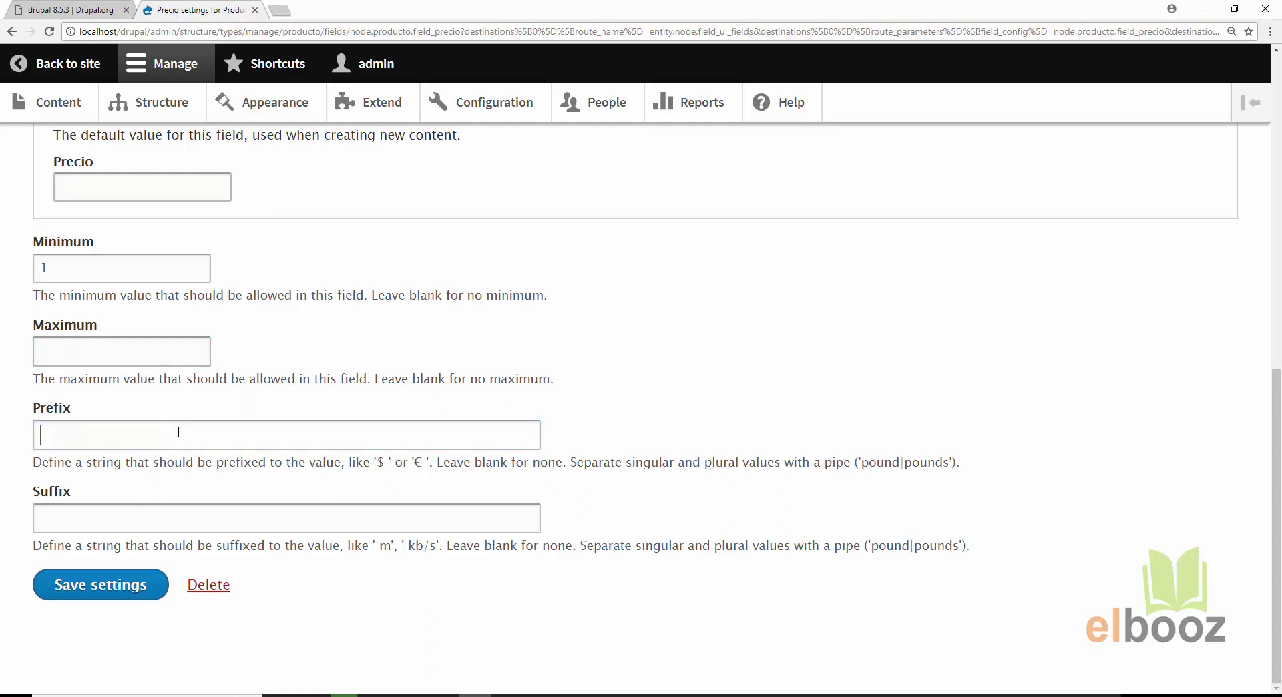
text($)
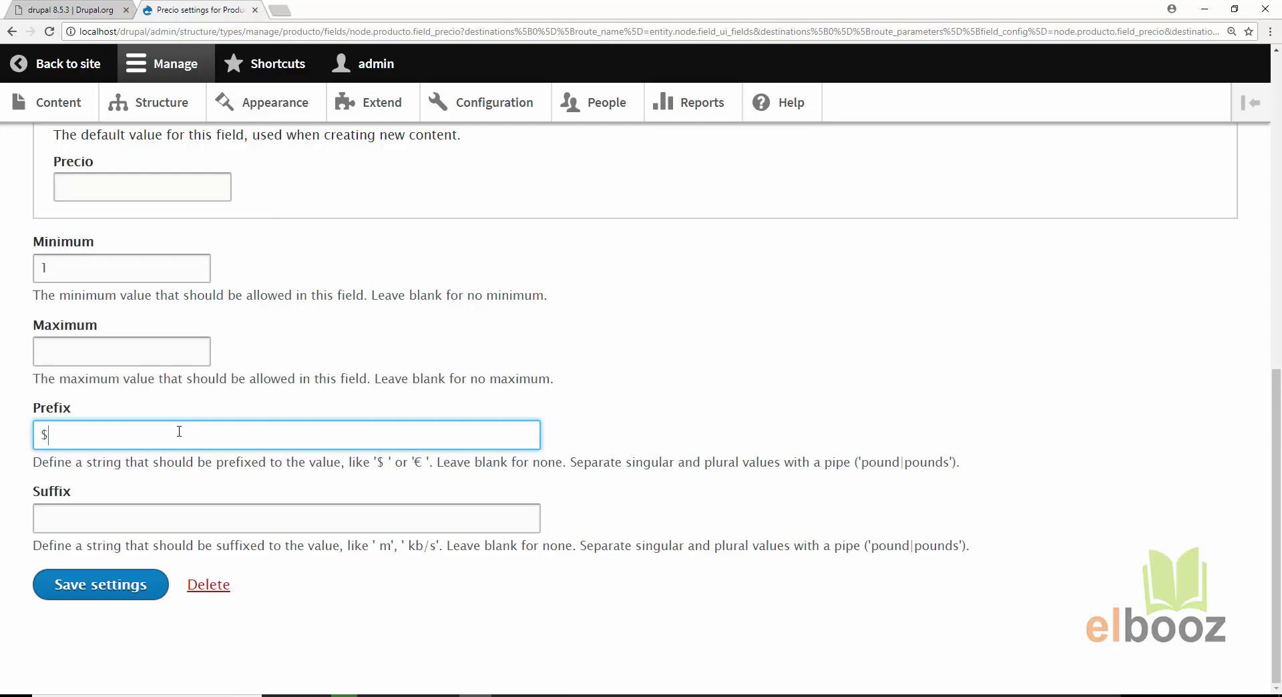
text(AR)
key(BackSpace)
key(BackSpace)
text(USD)
key(BackSpace)
key(BackSpace)
key(BackSpace)
Step: Append AR to the Precio field's prefix after the dollar sign and save the field settings
text(AR)
click(108, 585)
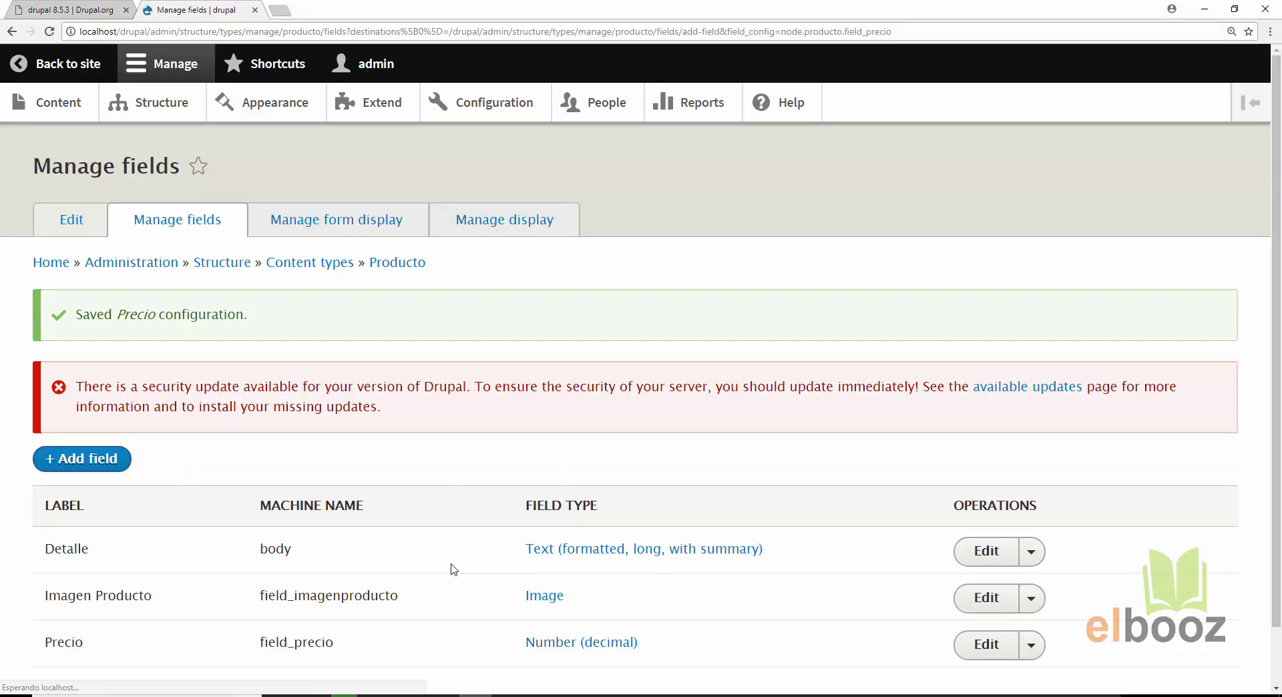
Step: Add a Taxonomy term field labelled Categoría de Producto to Producto and save its storage settings, limited to 1 value
scroll(426, 494, down, 1)
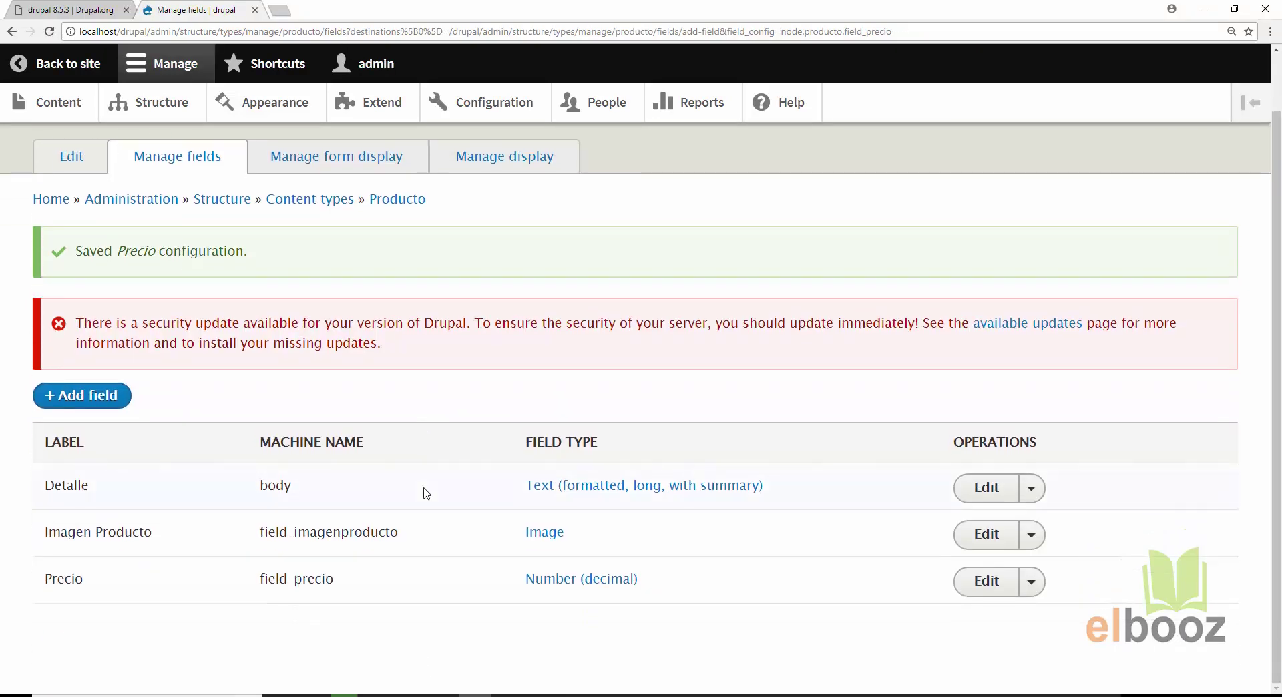
click(89, 399)
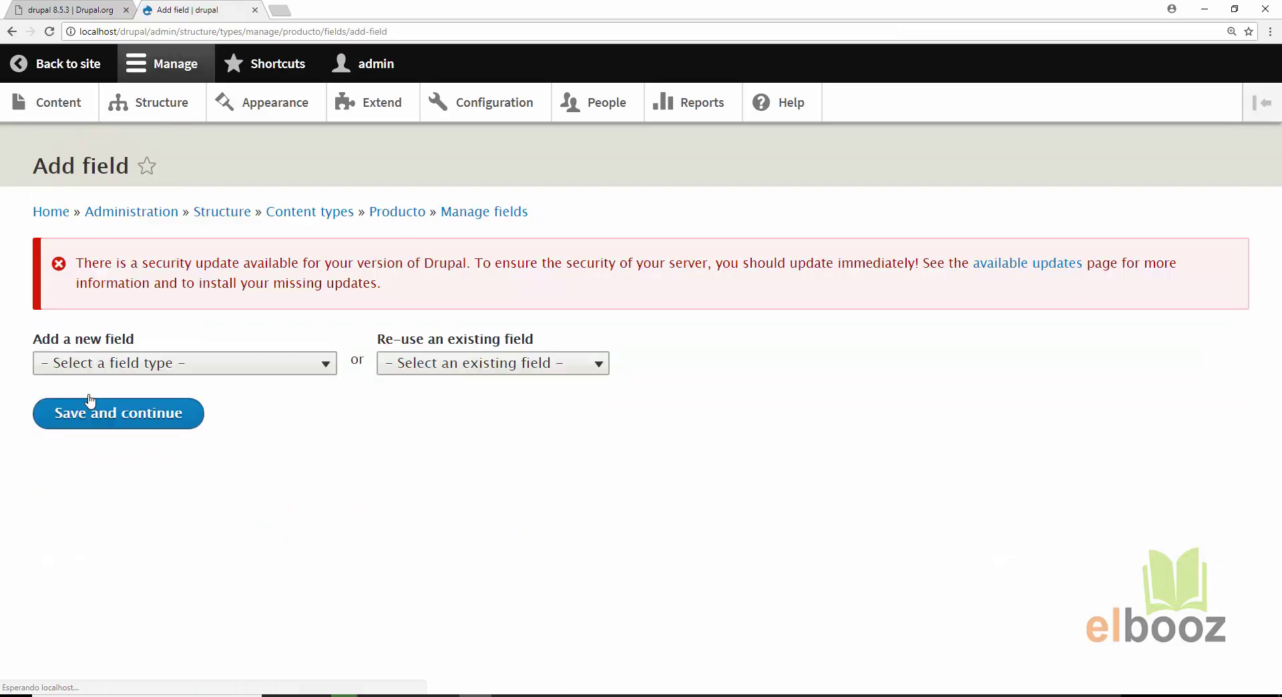
click(319, 366)
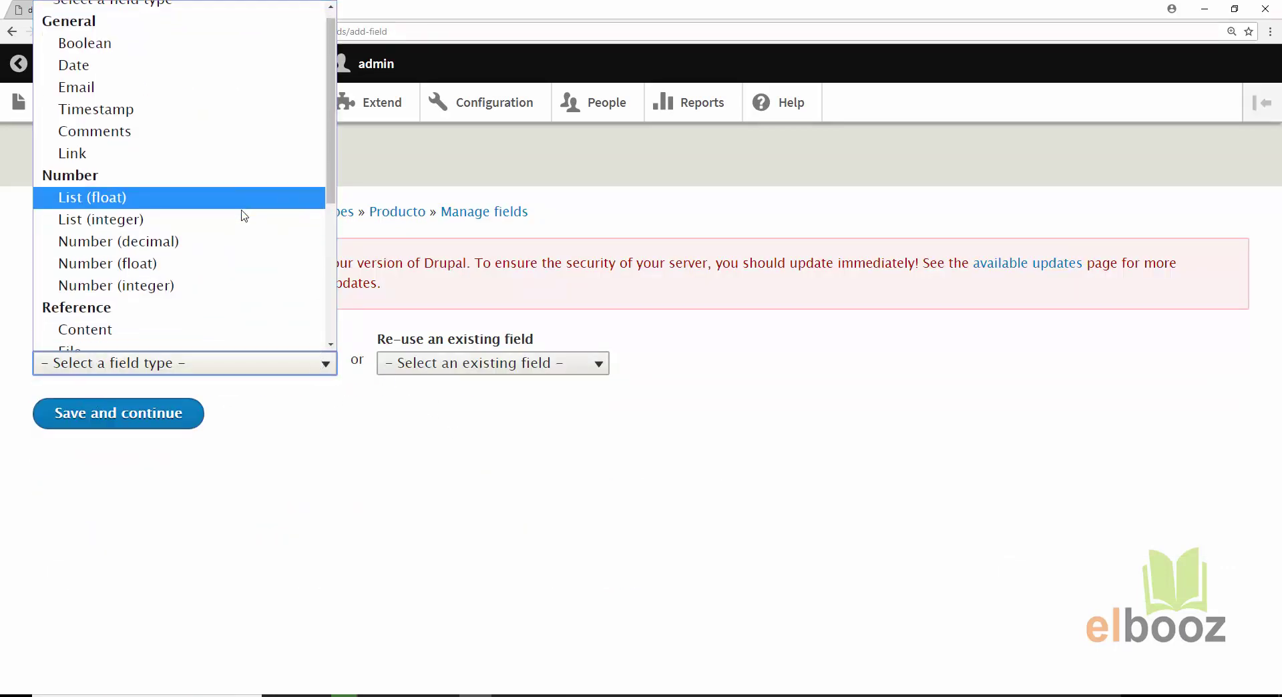
scroll(244, 216, down, 4)
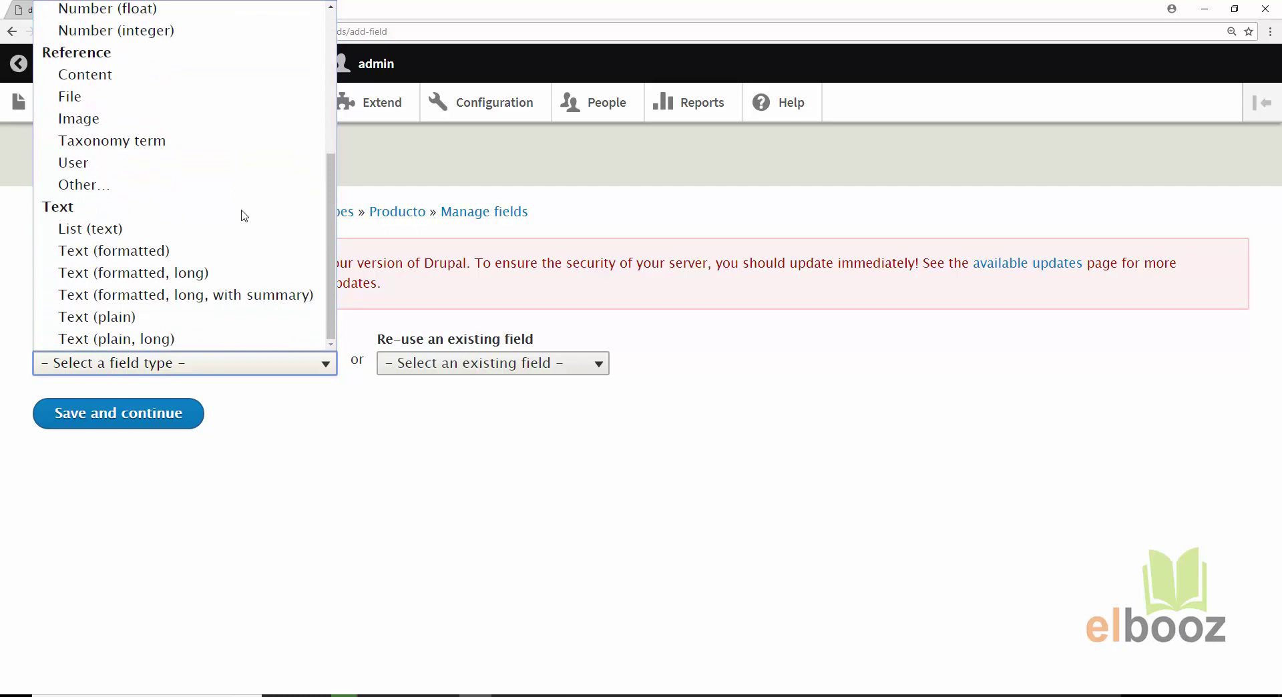
click(87, 146)
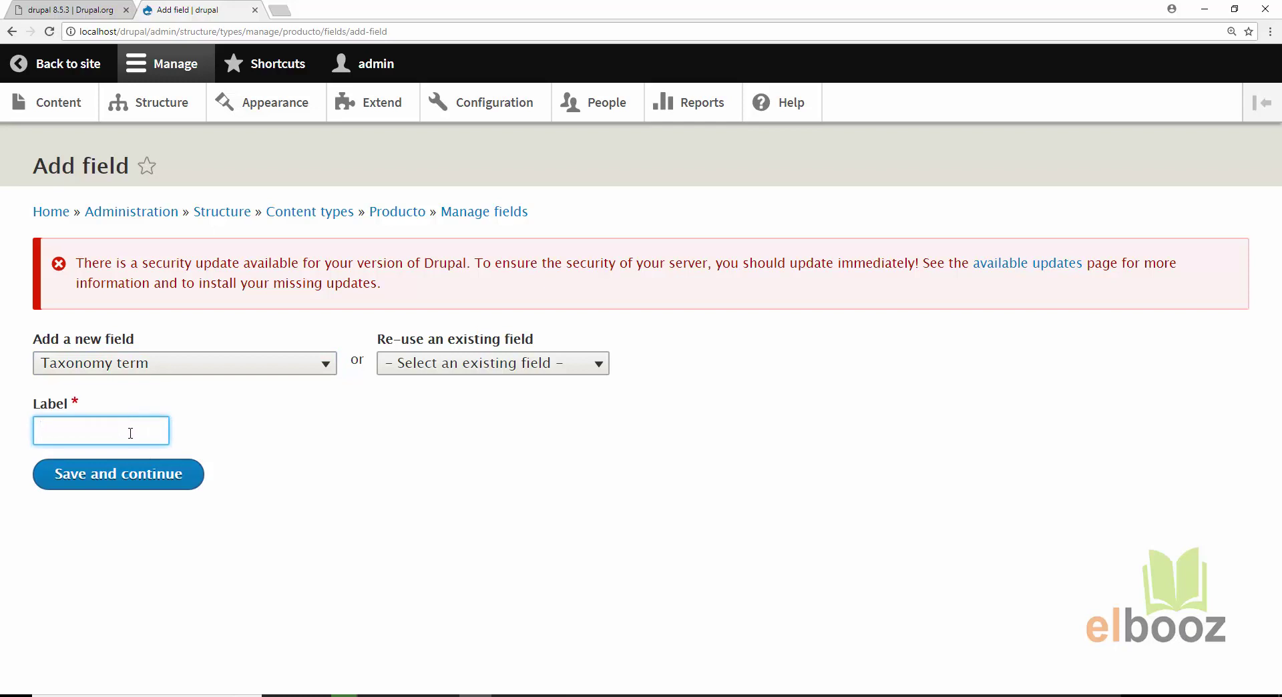
text(Categ)
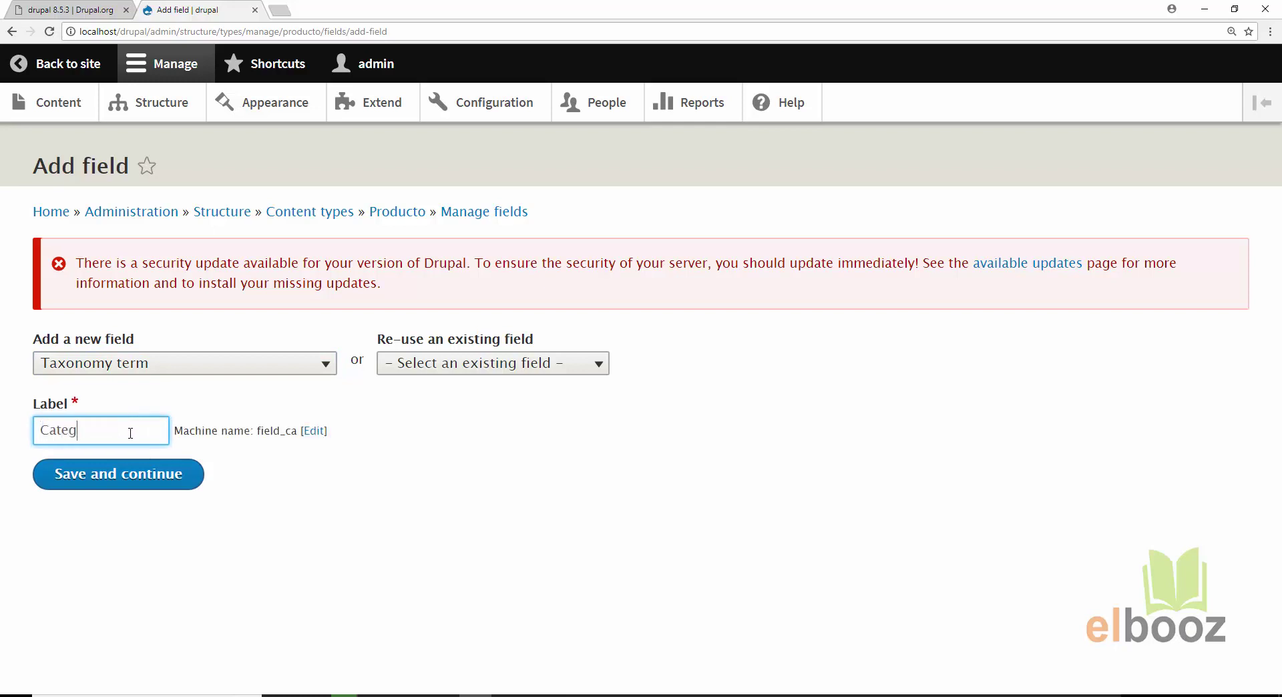
text(oría de Produc)
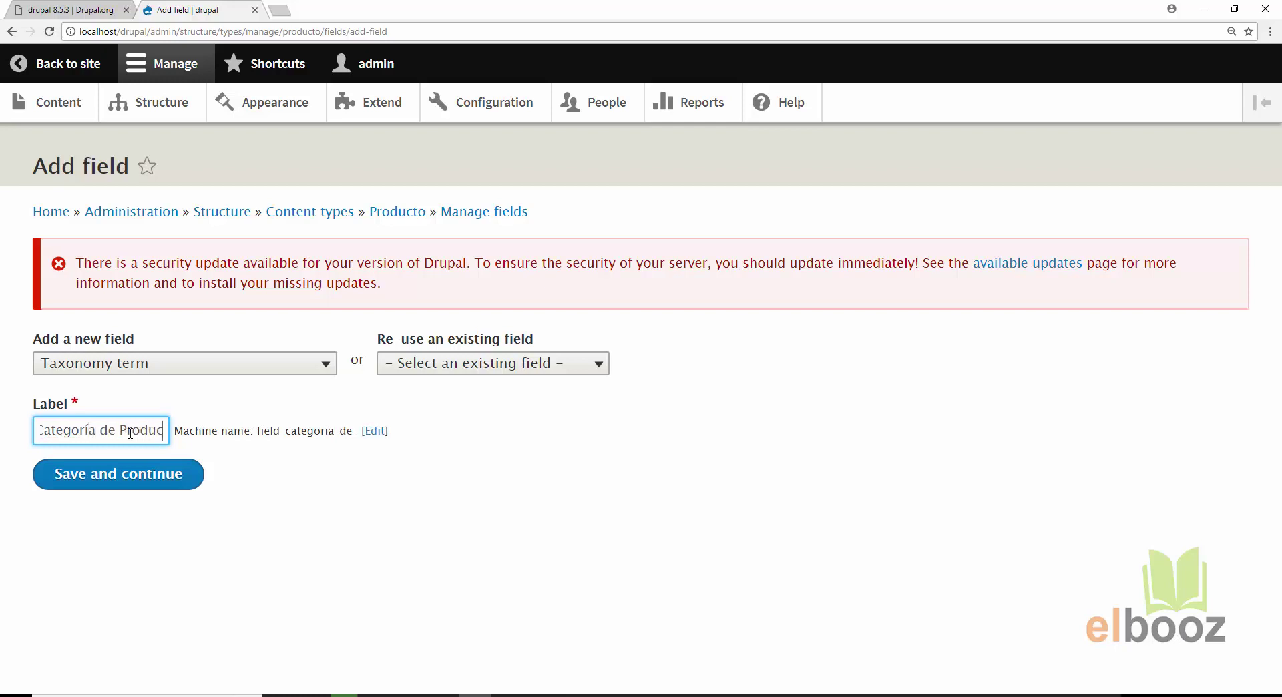
text(to)
click(140, 474)
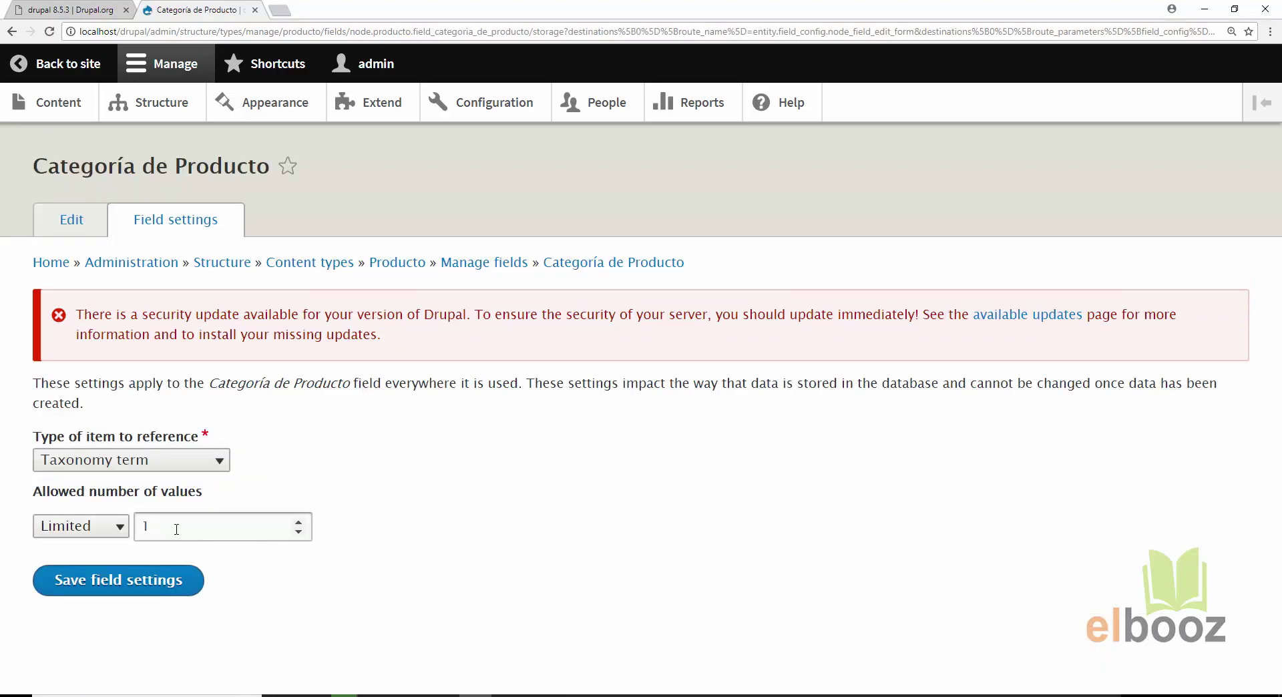
click(139, 586)
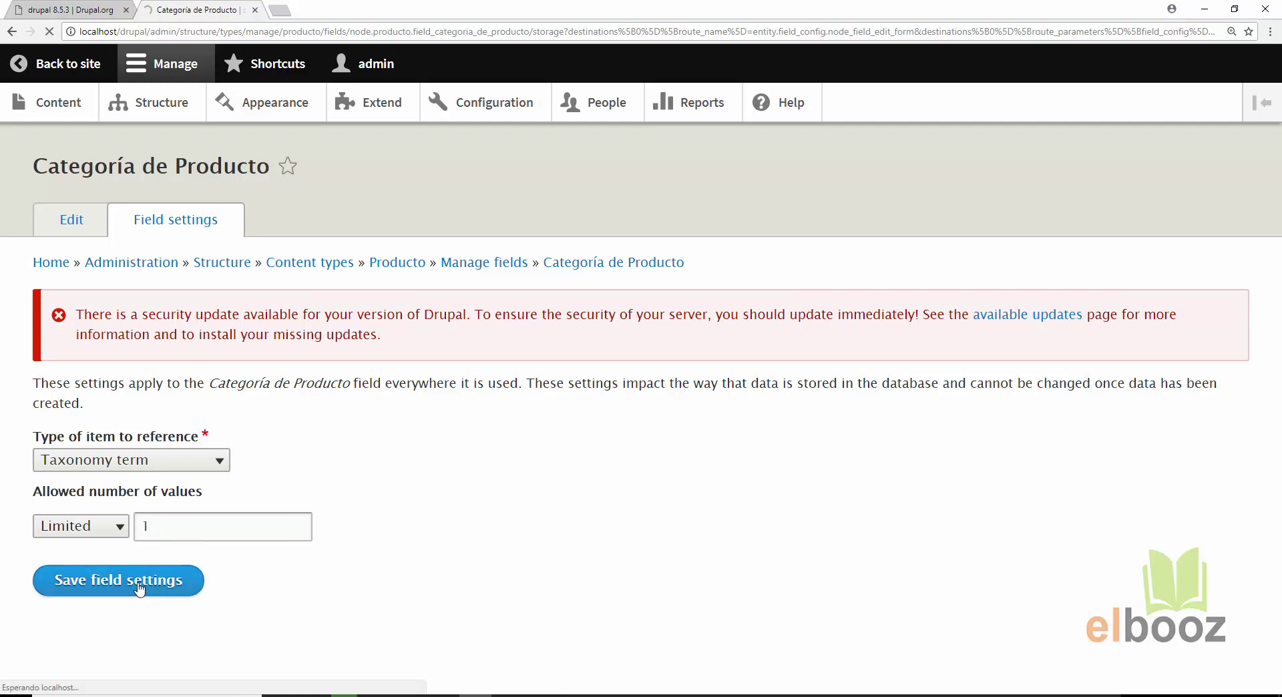
Step: Make Categoría de Producto a required field referencing only the Categorias vocabulary, and save the settings
scroll(134, 296, down, 2)
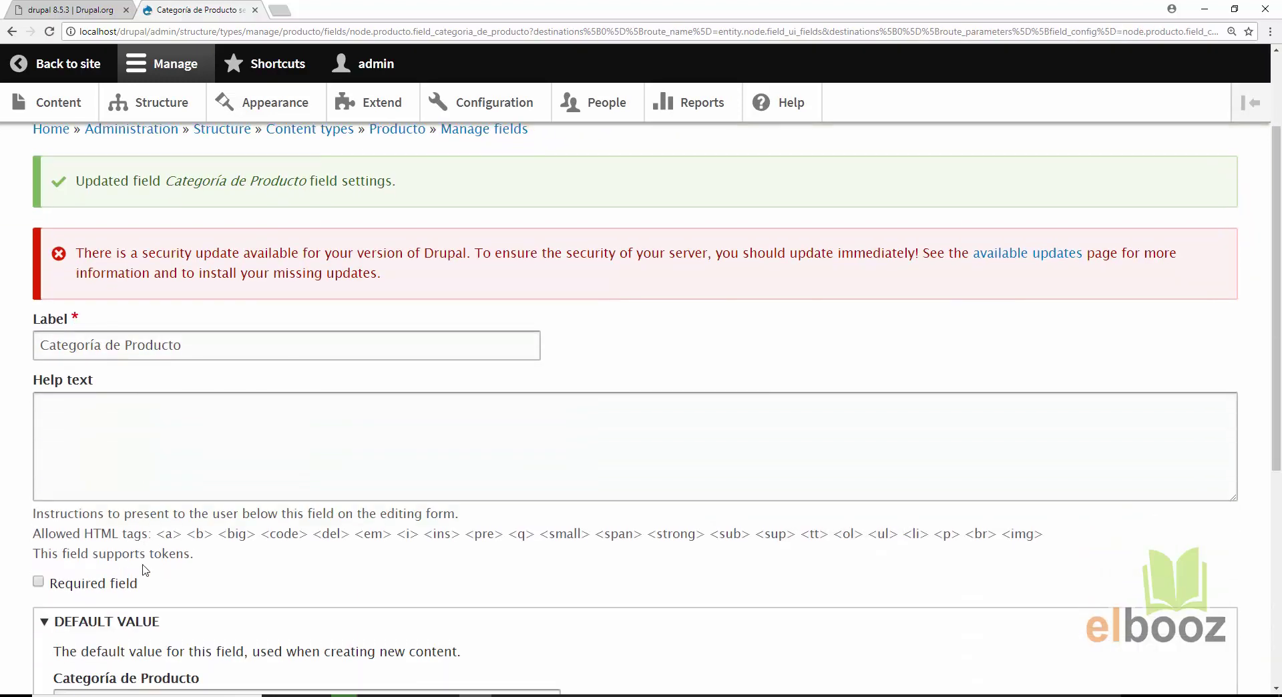
scroll(20, 297, down, 2)
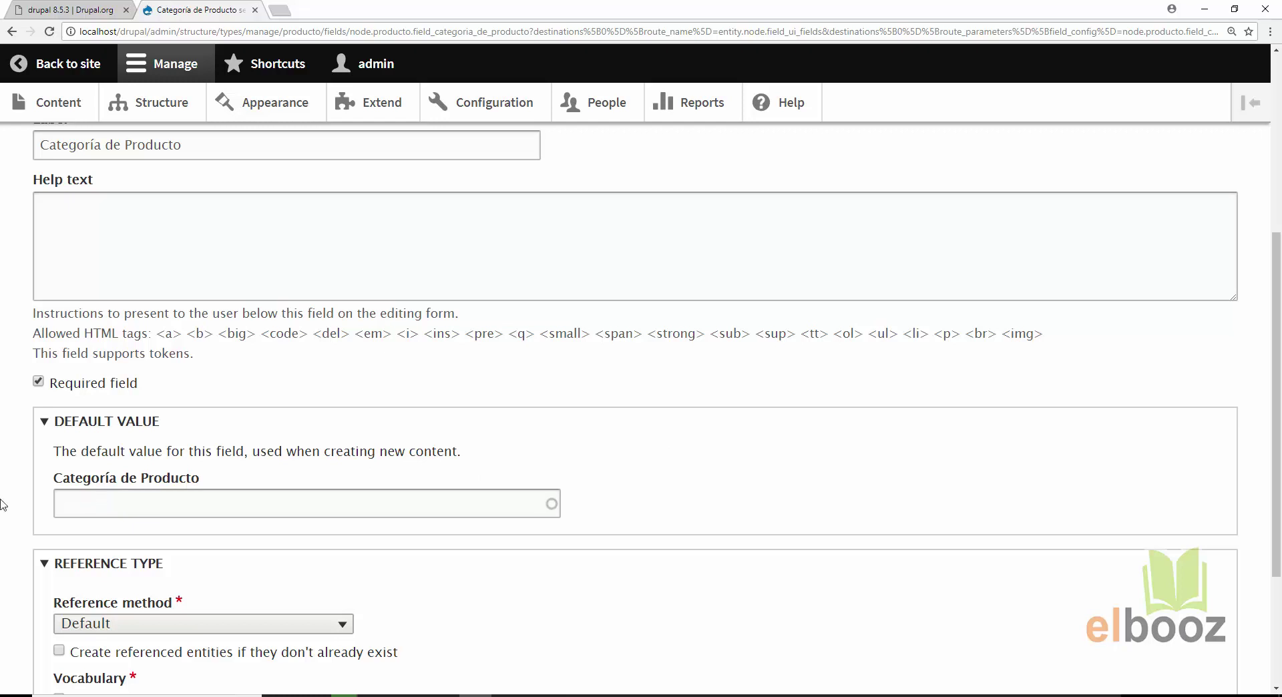
scroll(394, 490, down, 3)
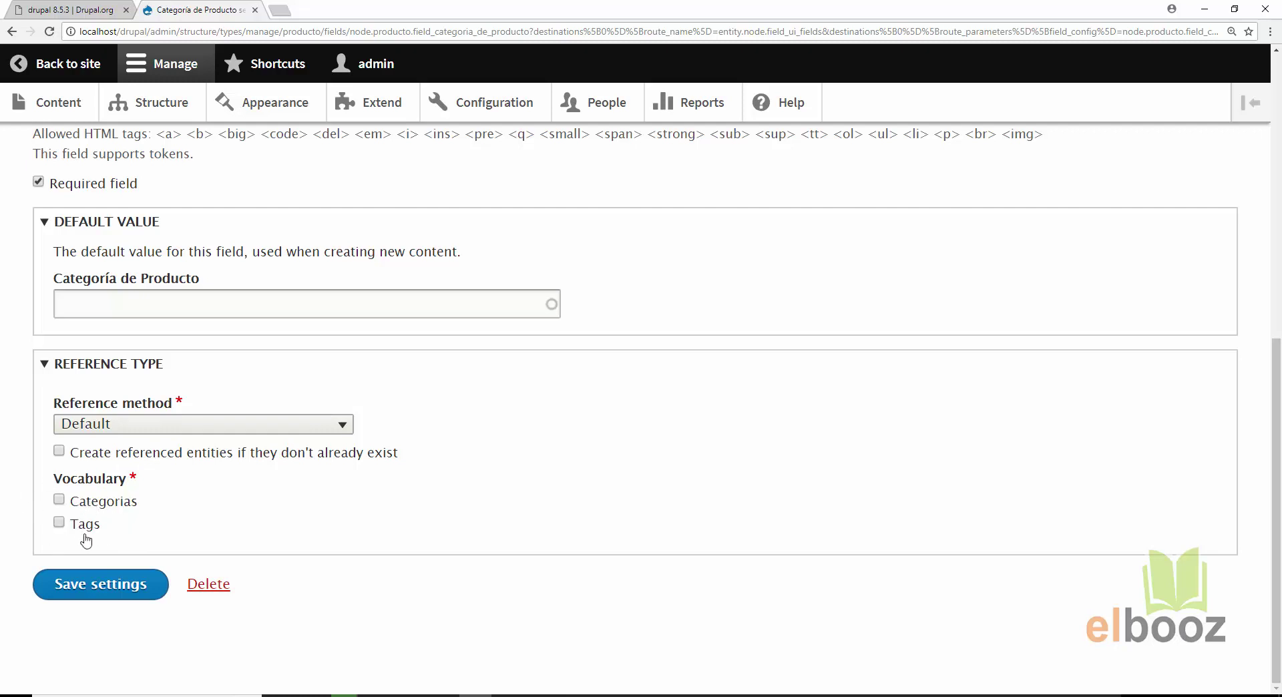
click(58, 501)
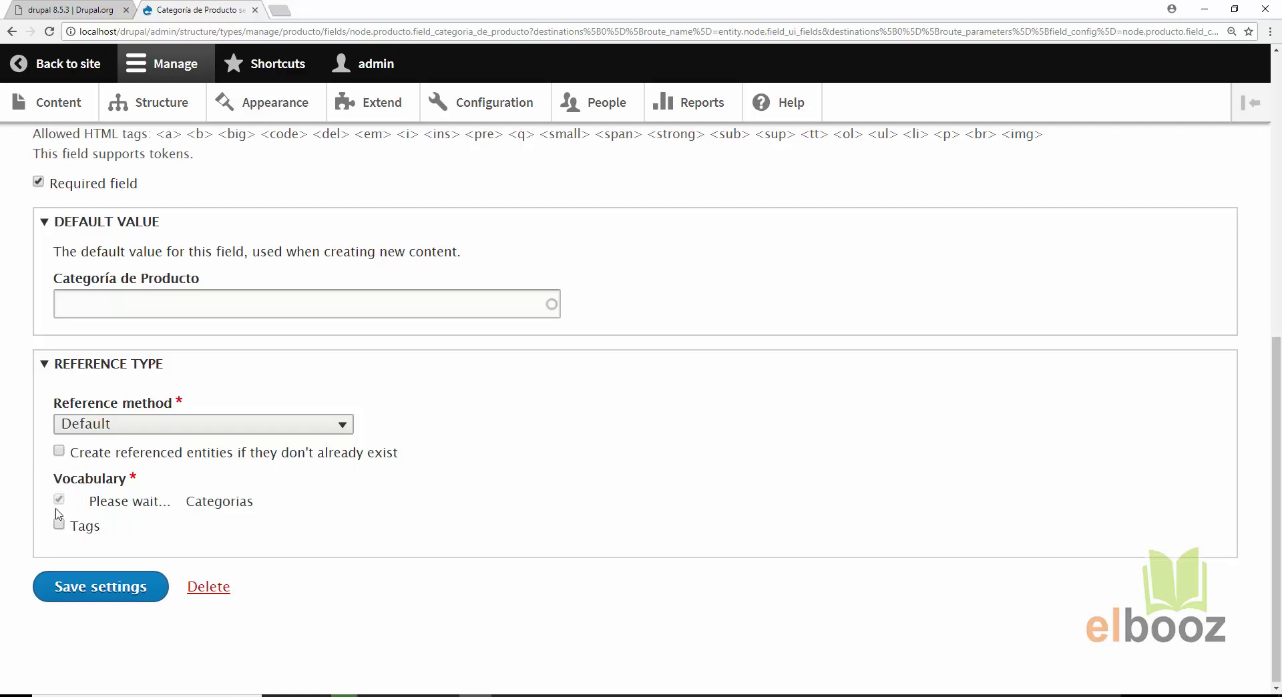
click(59, 525)
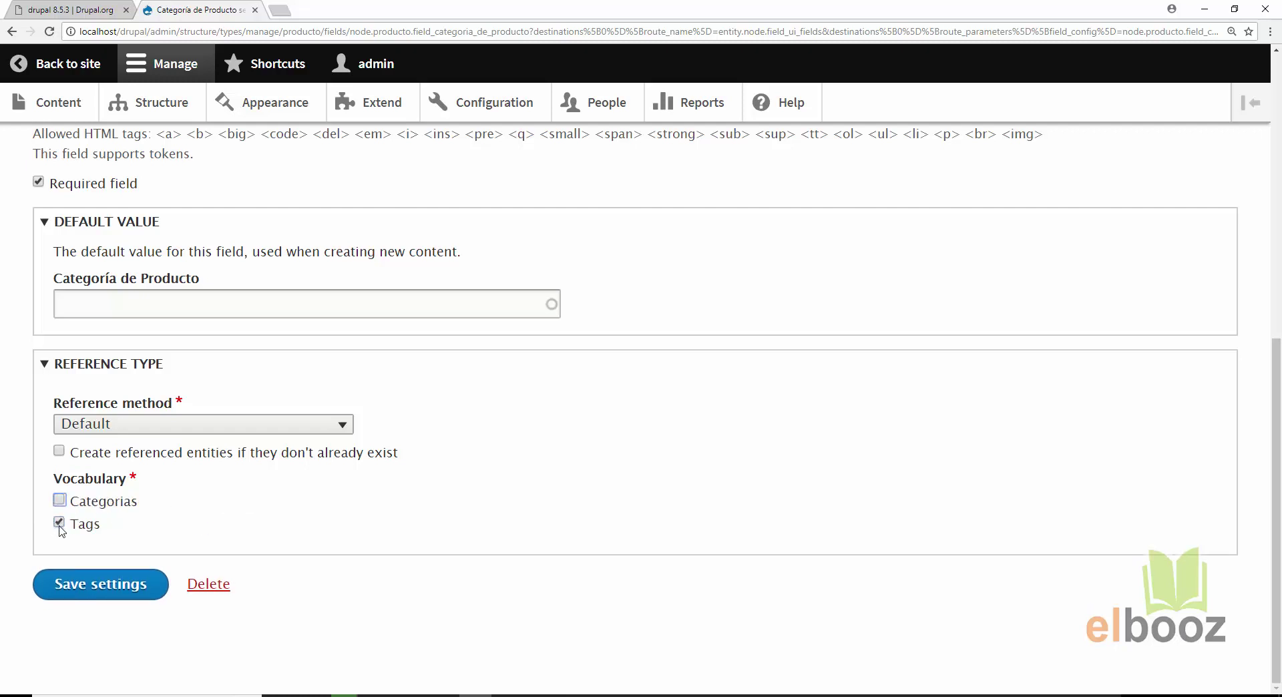
click(59, 523)
click(59, 501)
click(147, 592)
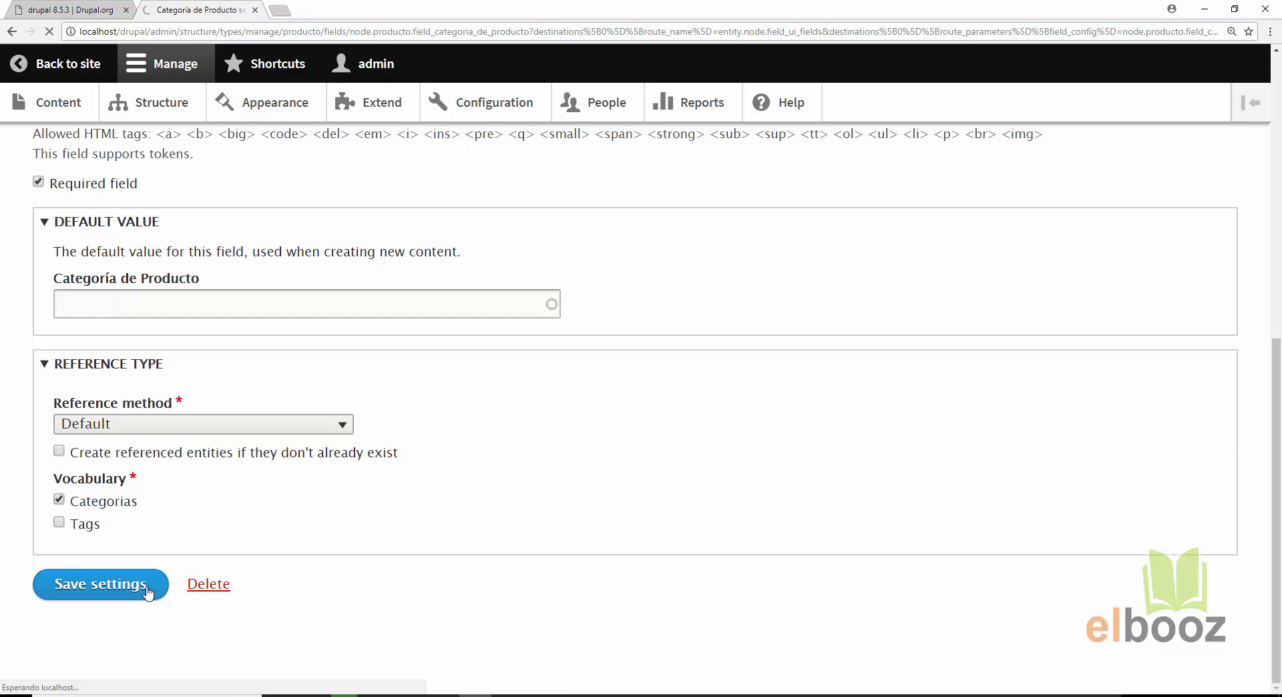